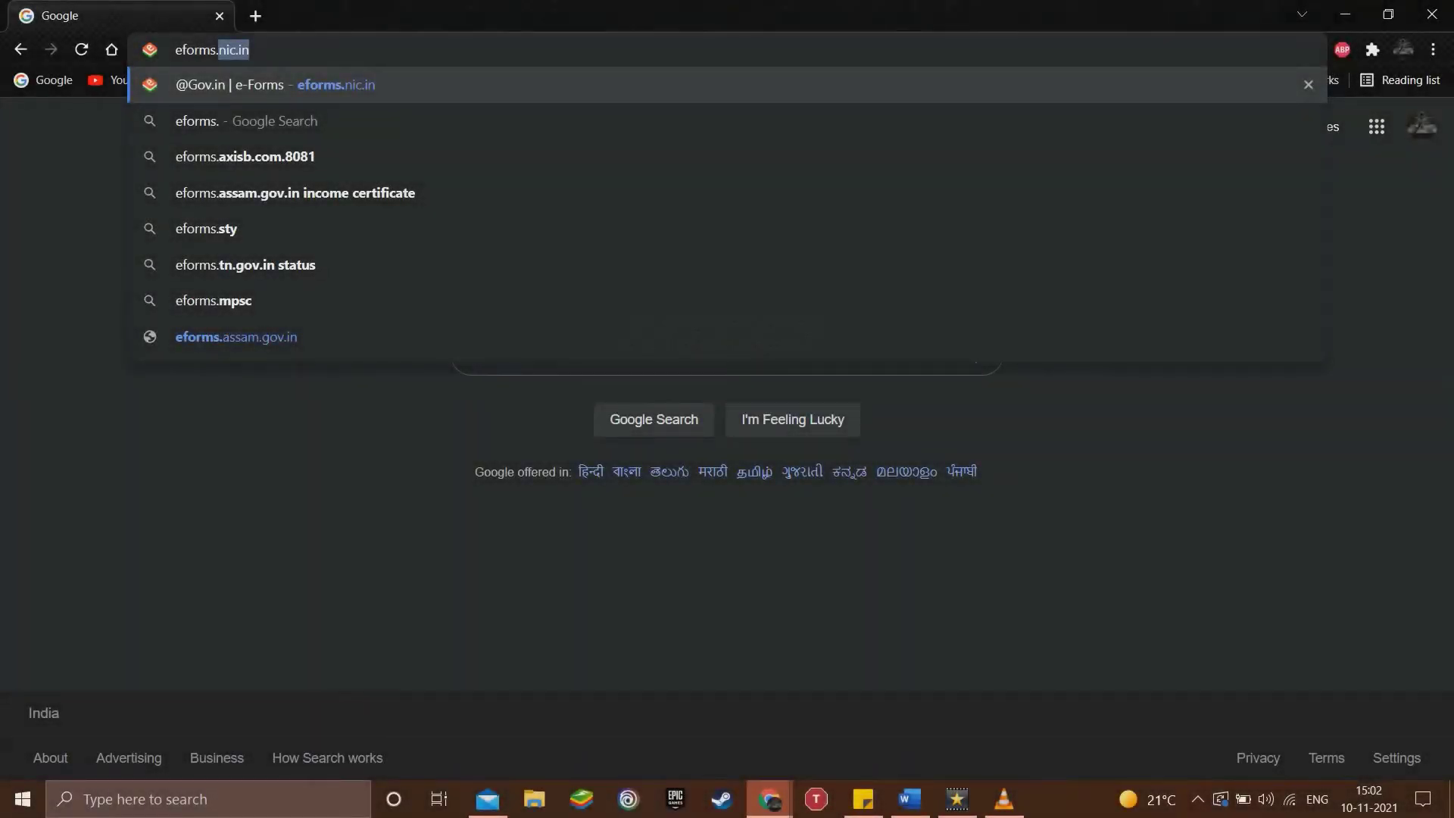
- Load eforms.nic.in, dismiss the single sign-on notice, and open the Login with EForms email form
type("nic.in")
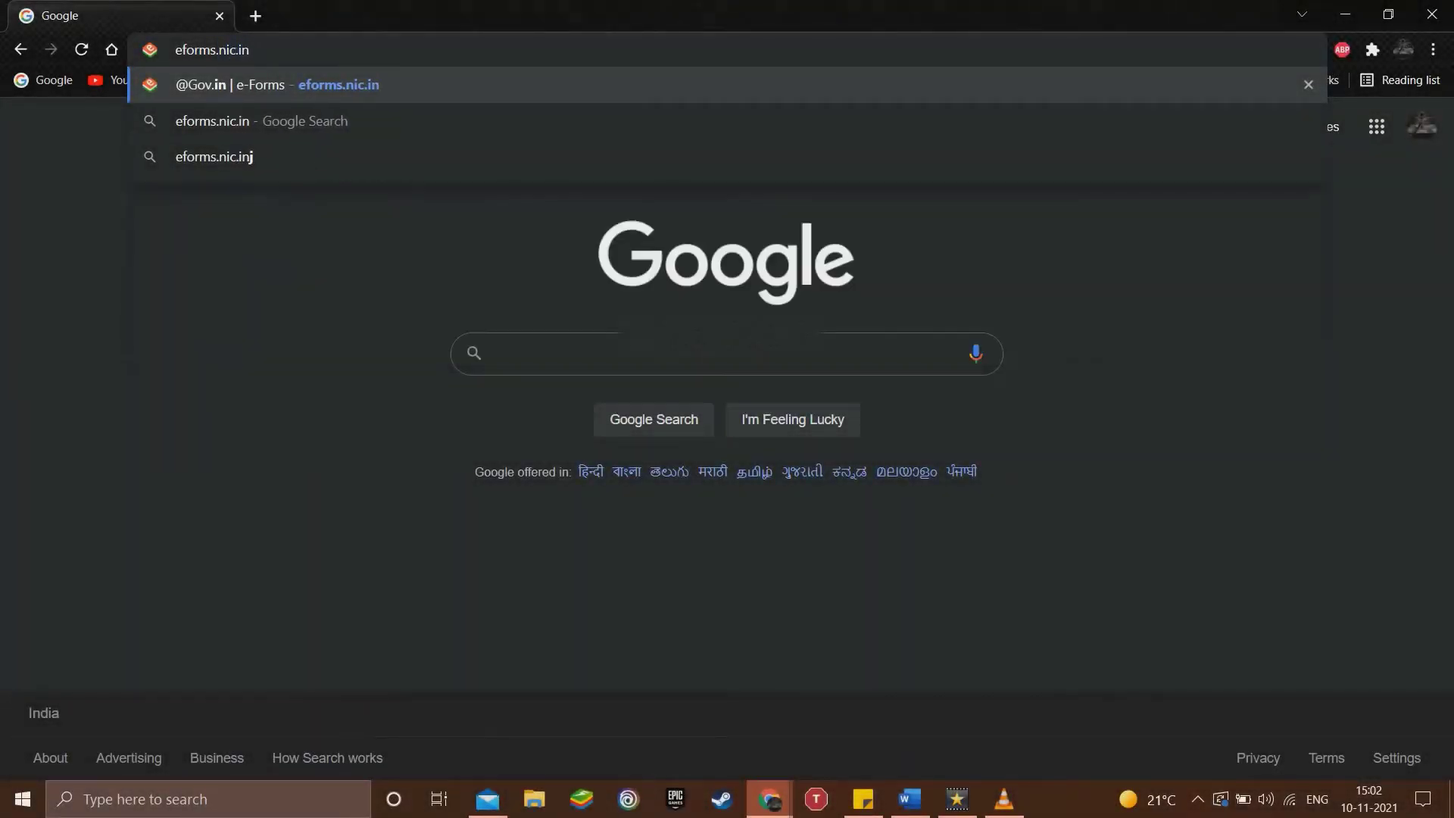
key("Return")
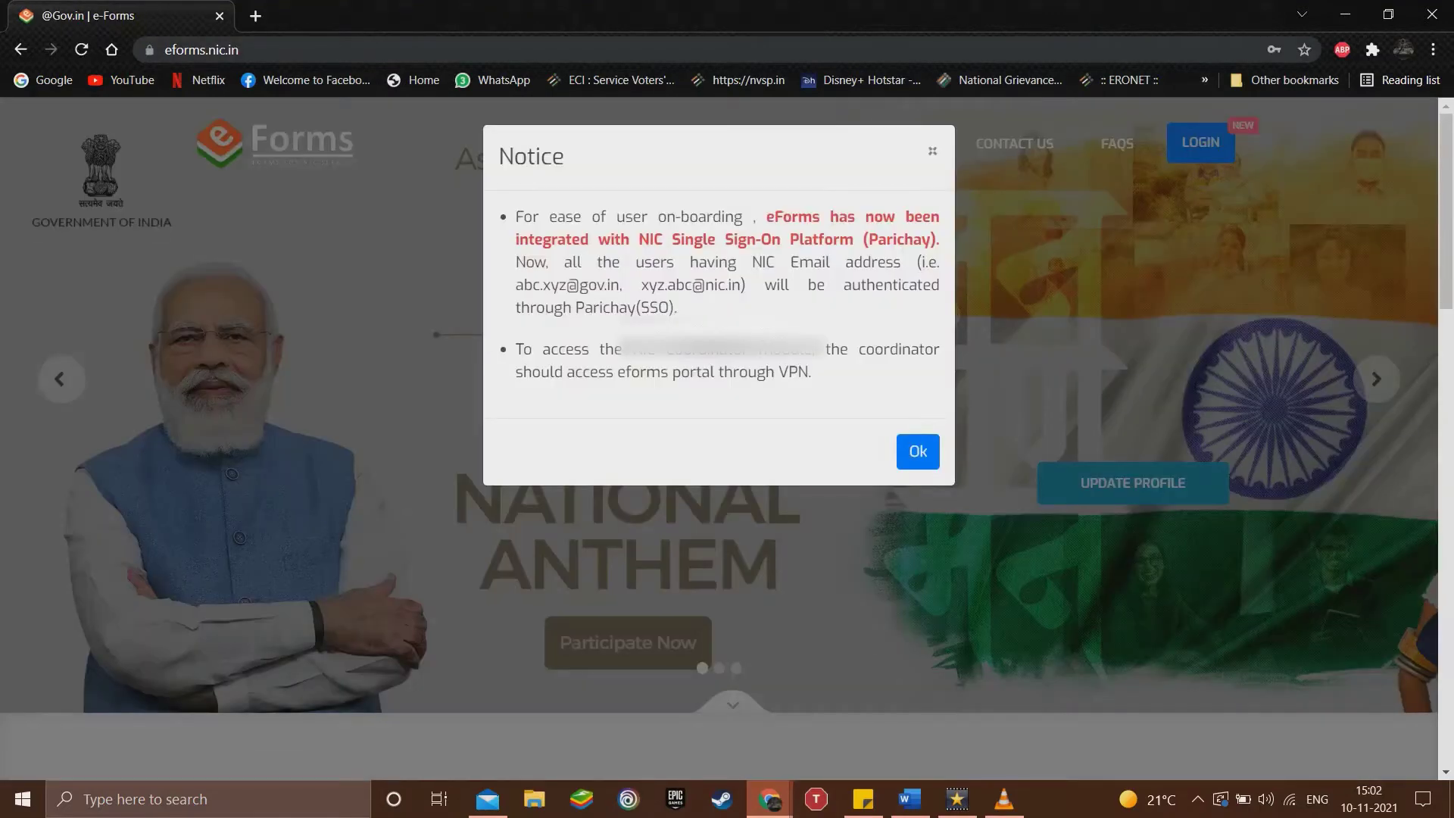
left_click(915, 452)
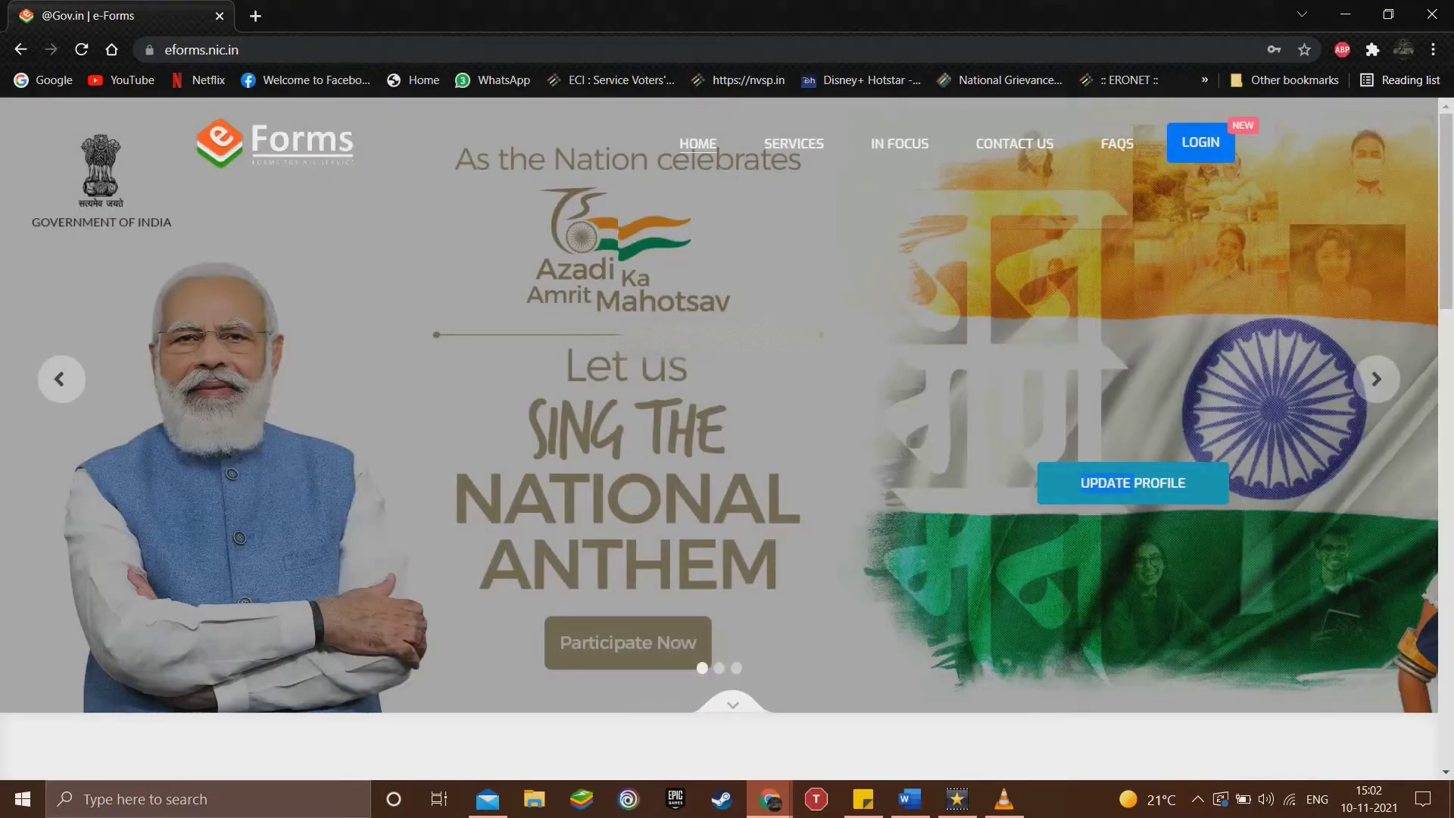
left_click(1200, 141)
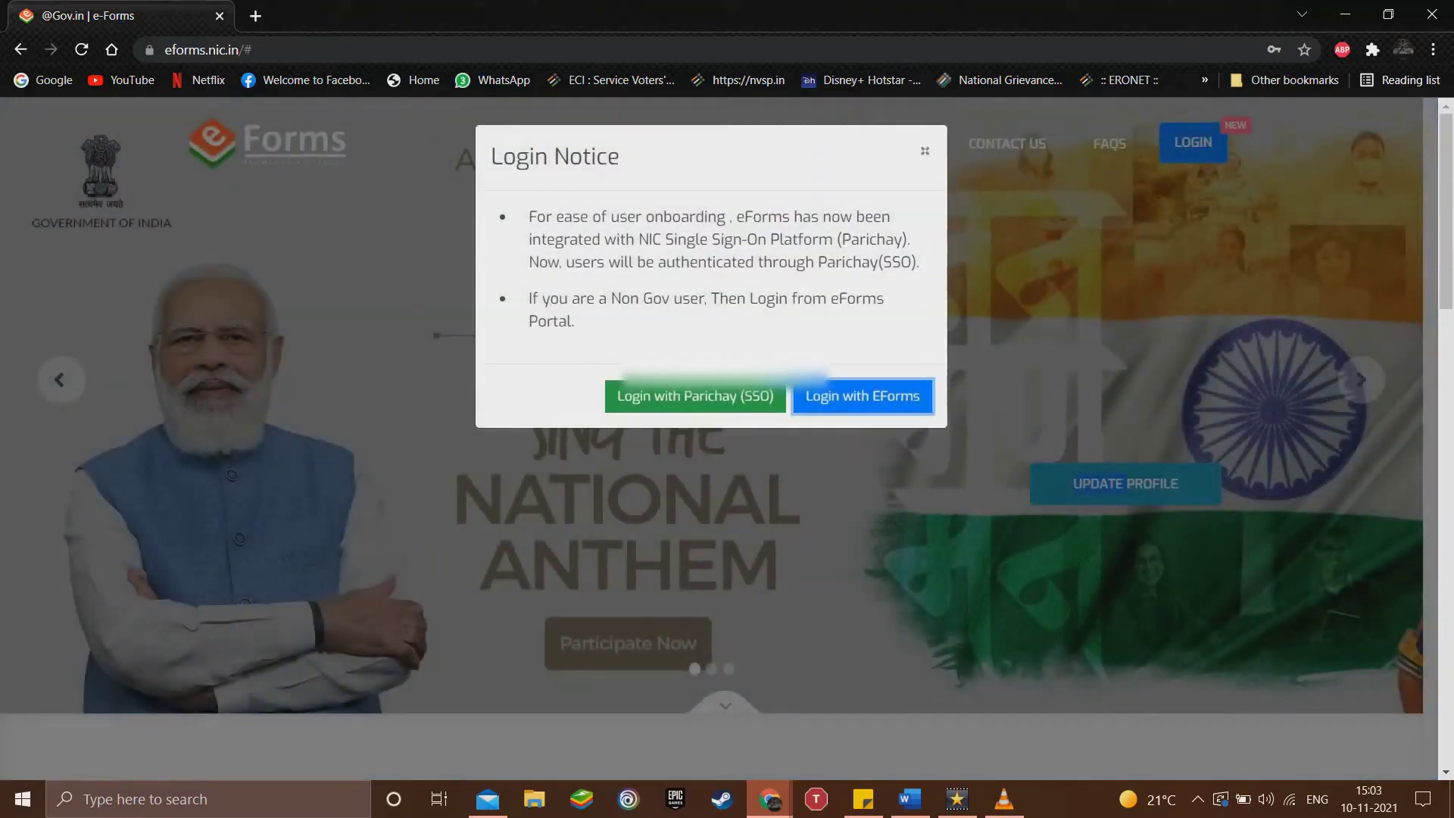
left_click(862, 396)
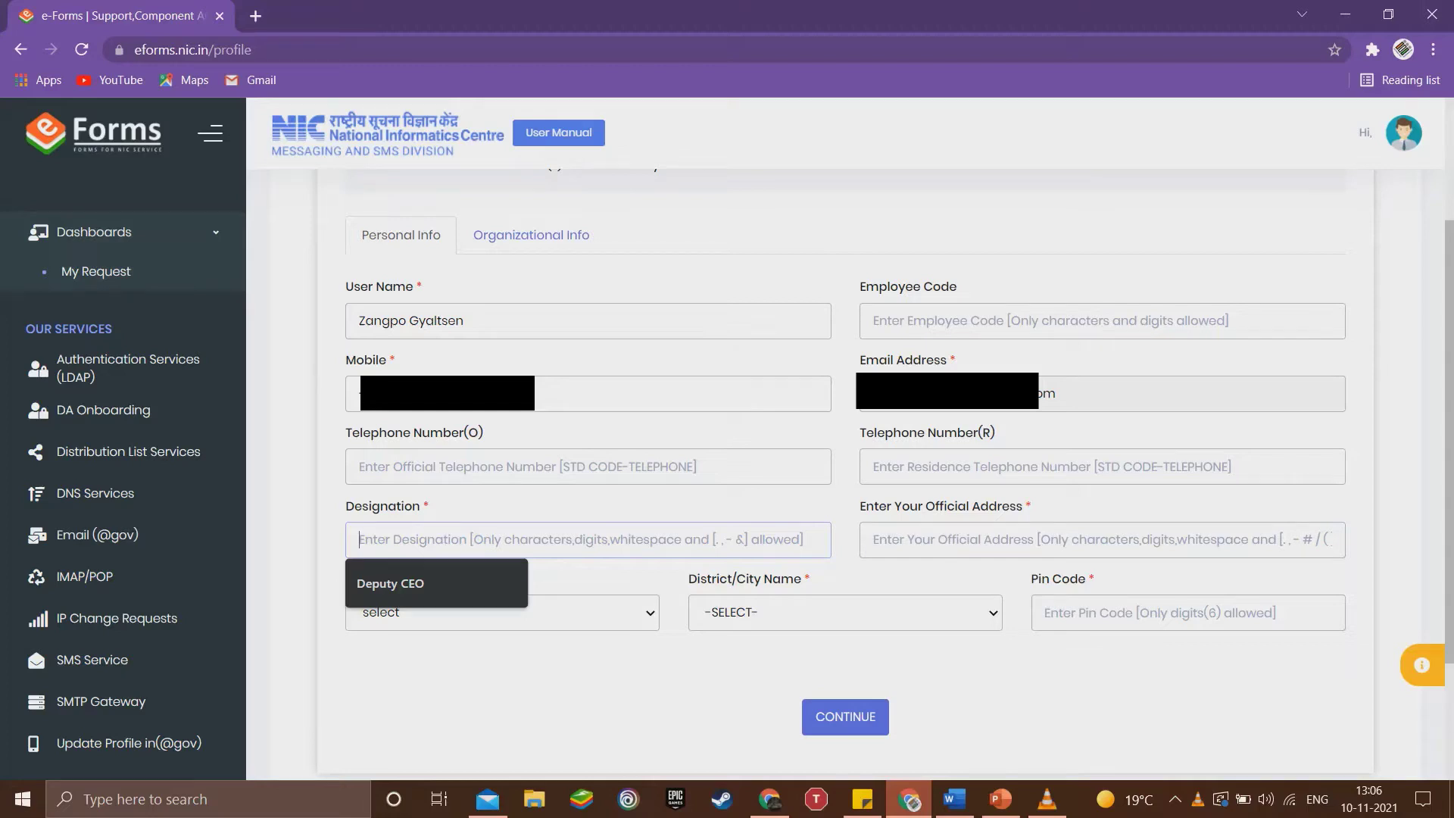
- Accept Deputy CEO as the designation and fill in the saved official office address
key("Return")
key("Tab")
key("Down")
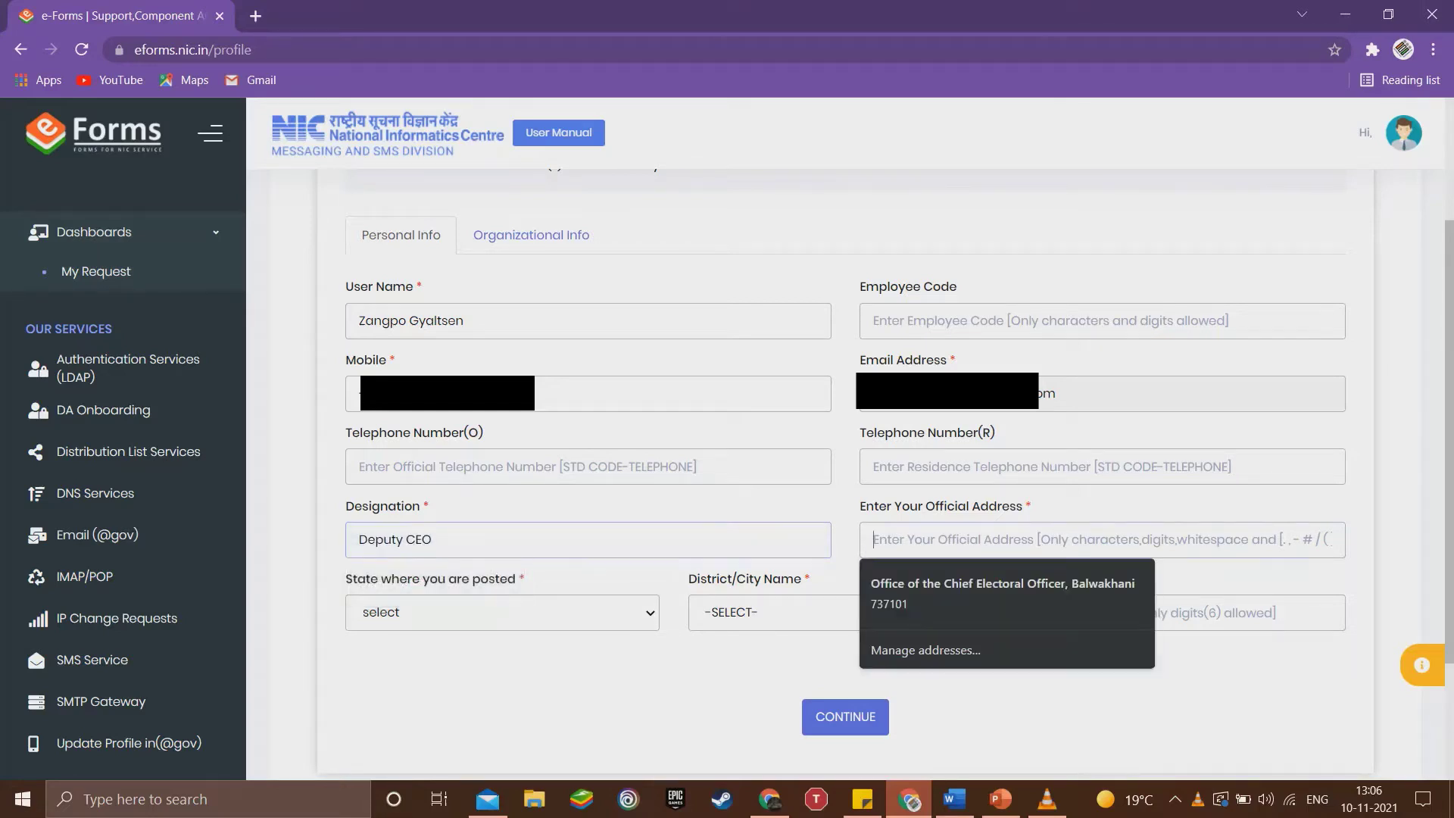
key("Down")
key("Return")
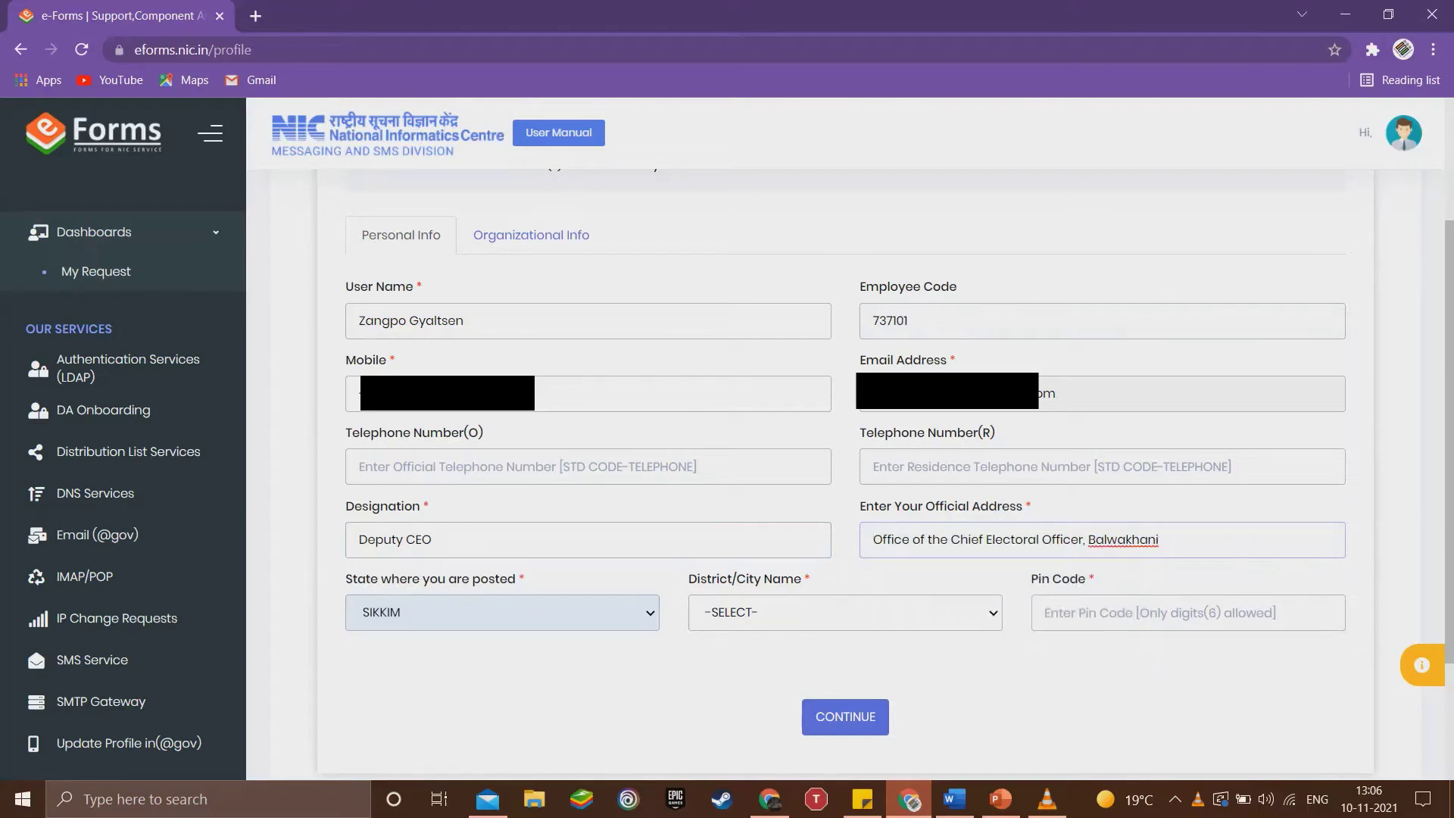
- Keep SIKKIM as state, choose East district, fill the saved pin code, and continue
key("Tab")
key("alt+Down")
key("Return")
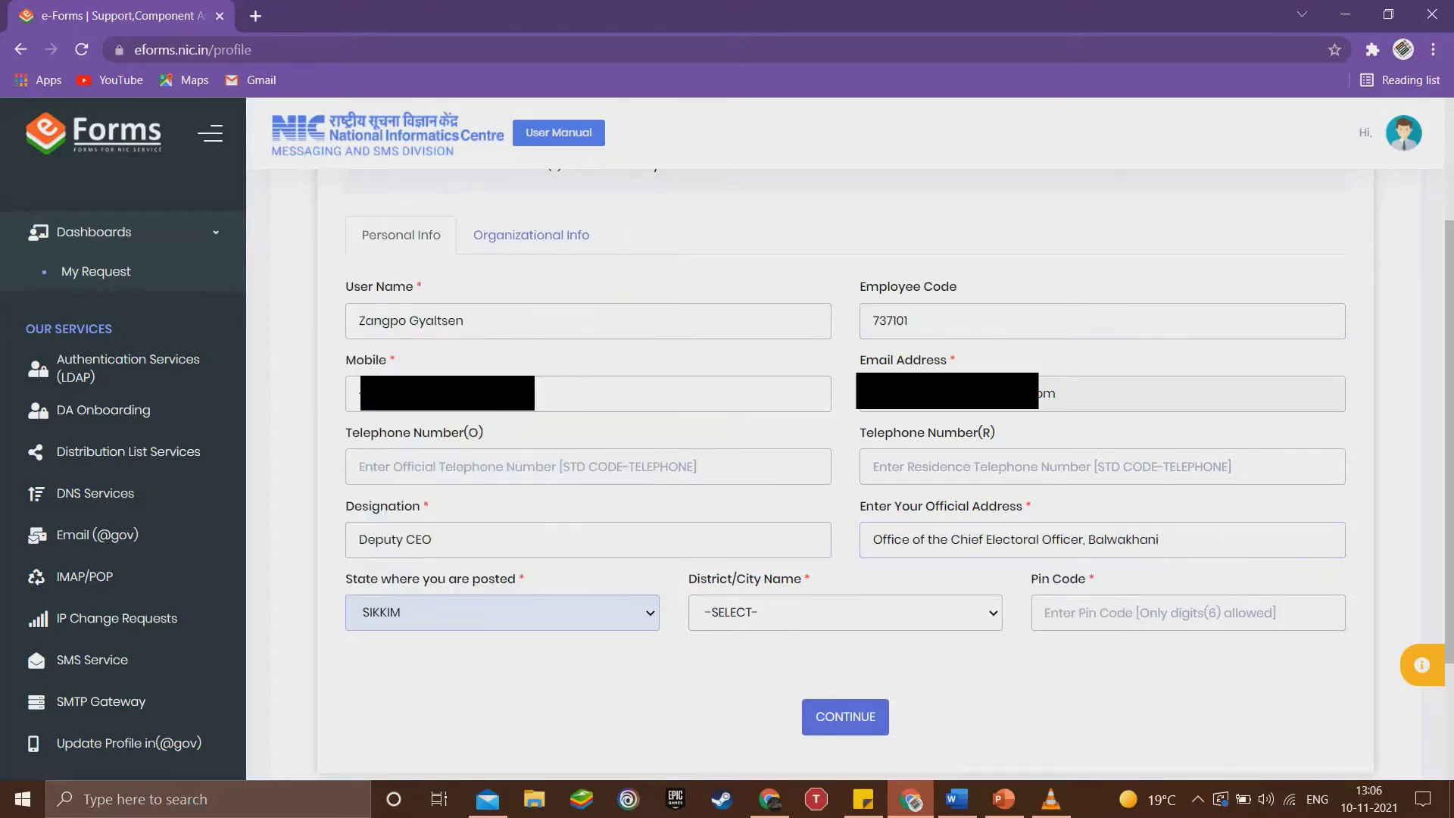
key("Tab")
key("alt+Down")
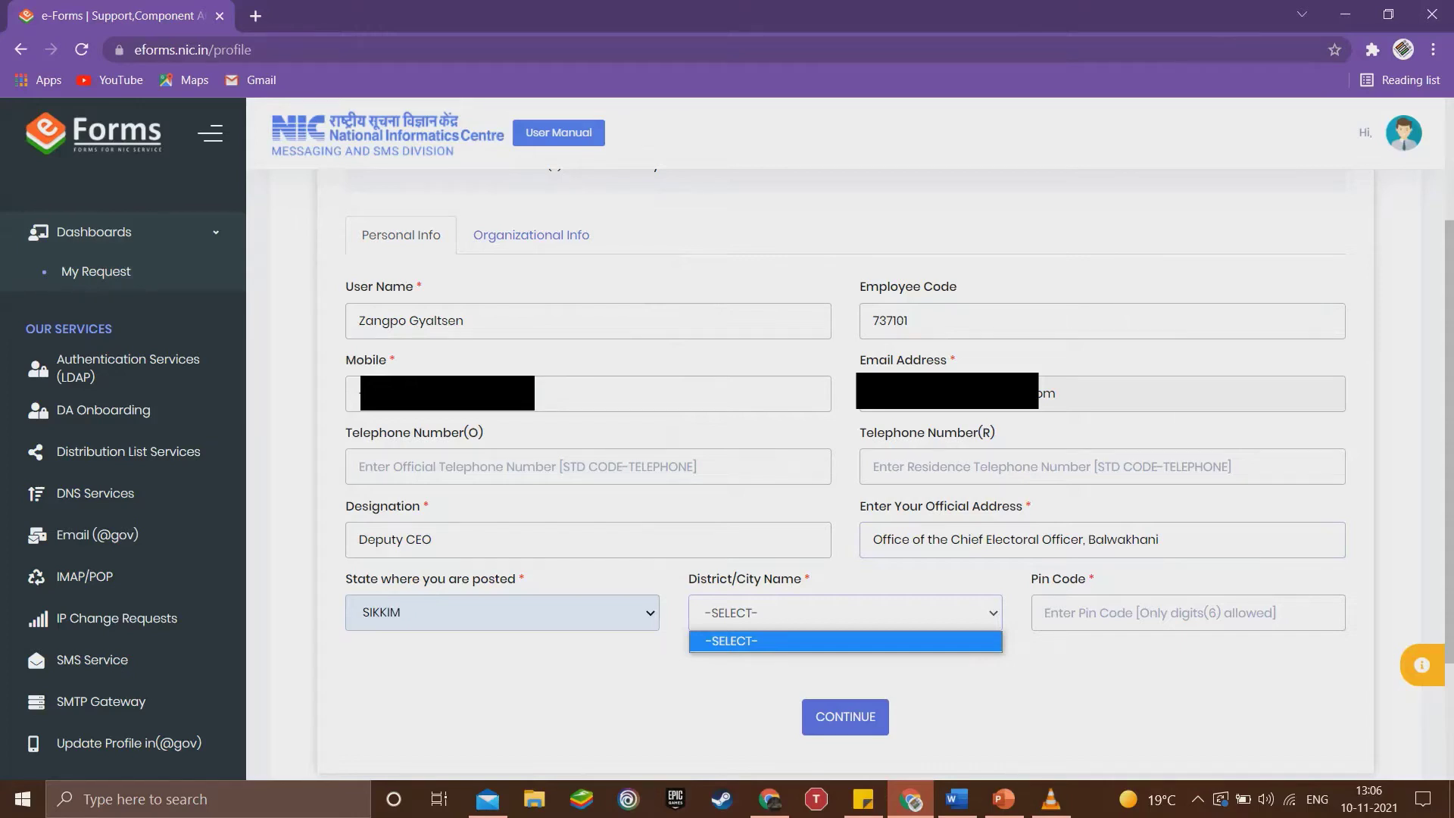
key("Down")
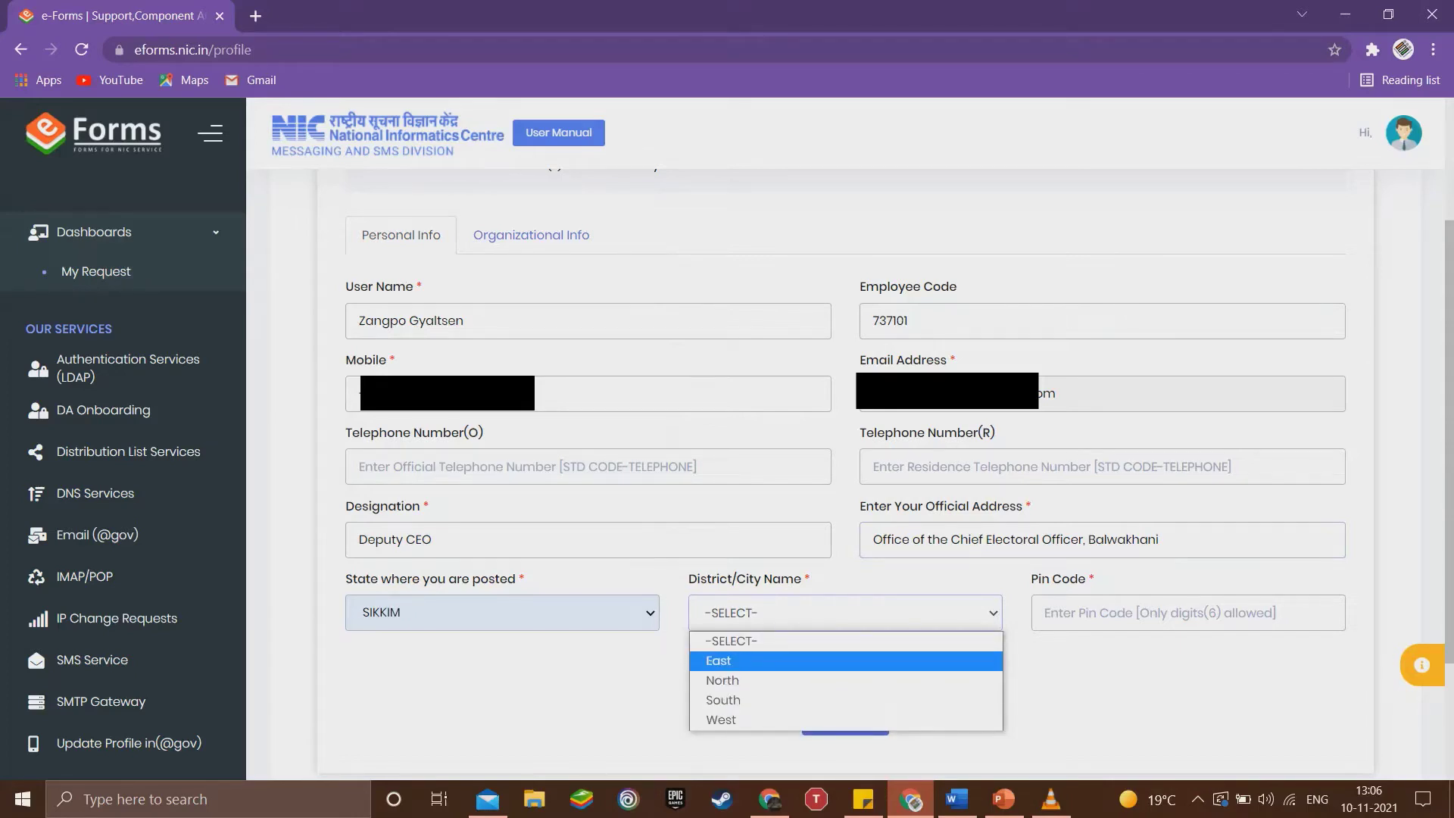
key("Return")
key("Tab")
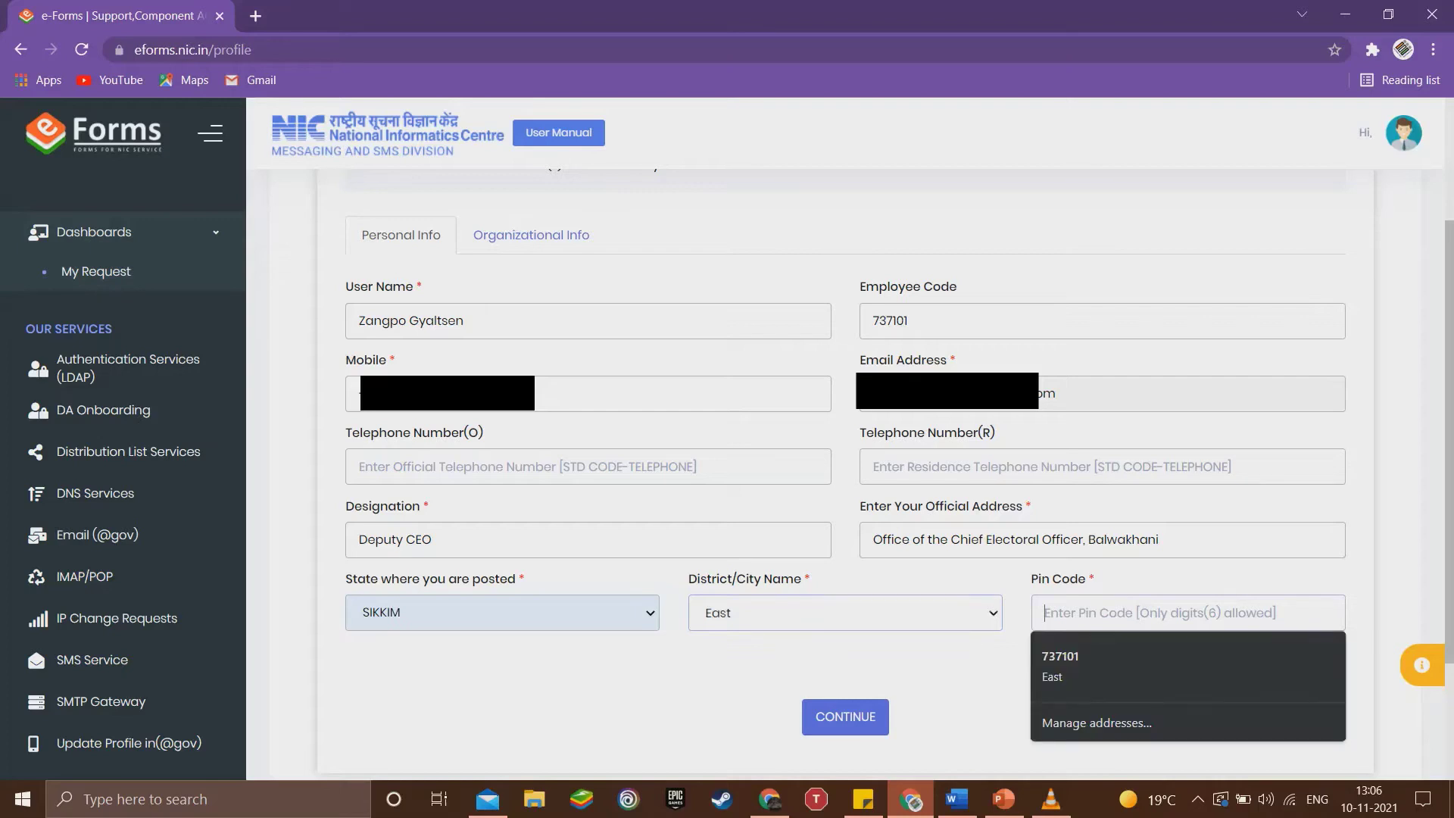
key("Down")
key("Return")
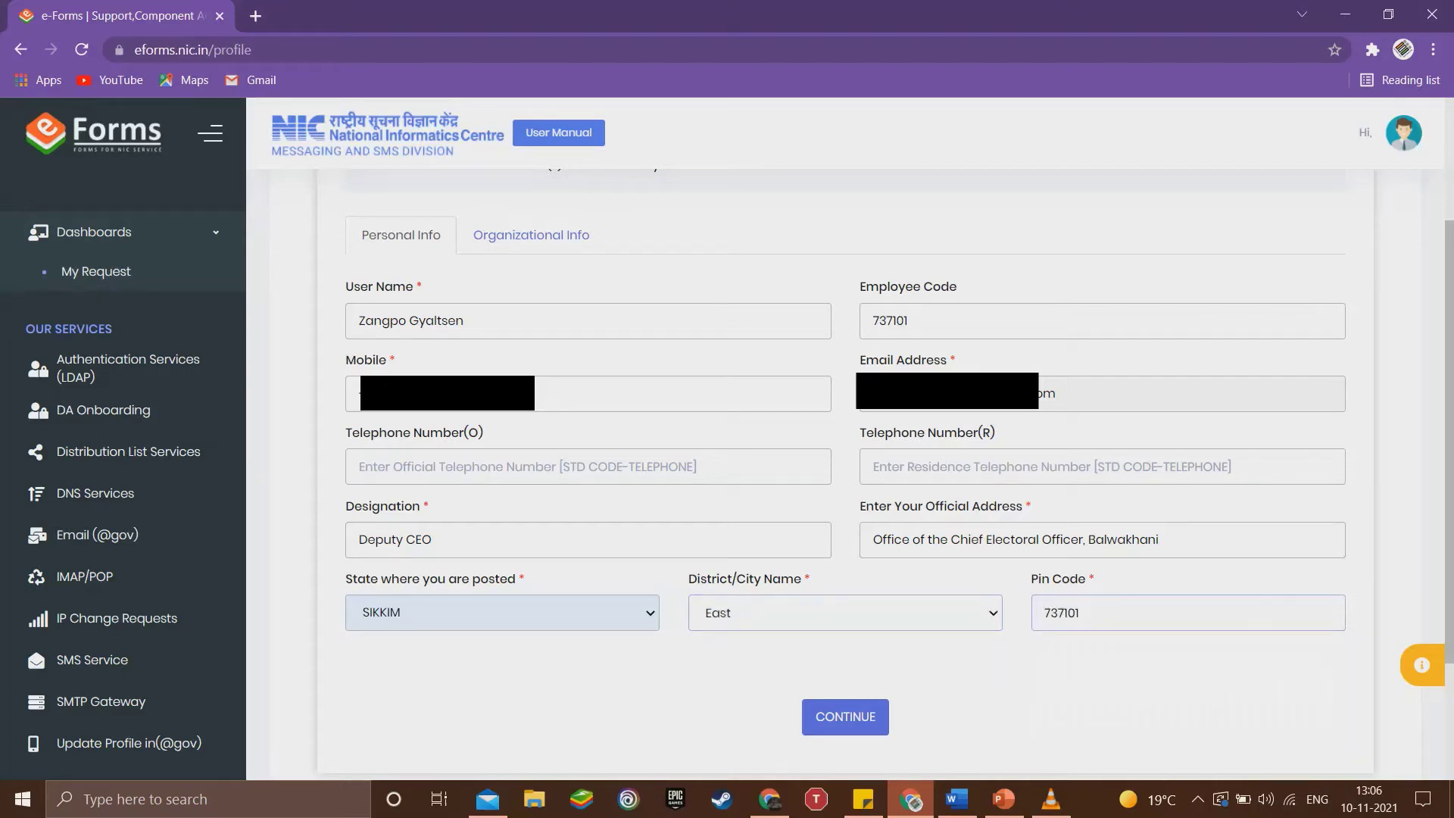
key("Tab")
key("Return")
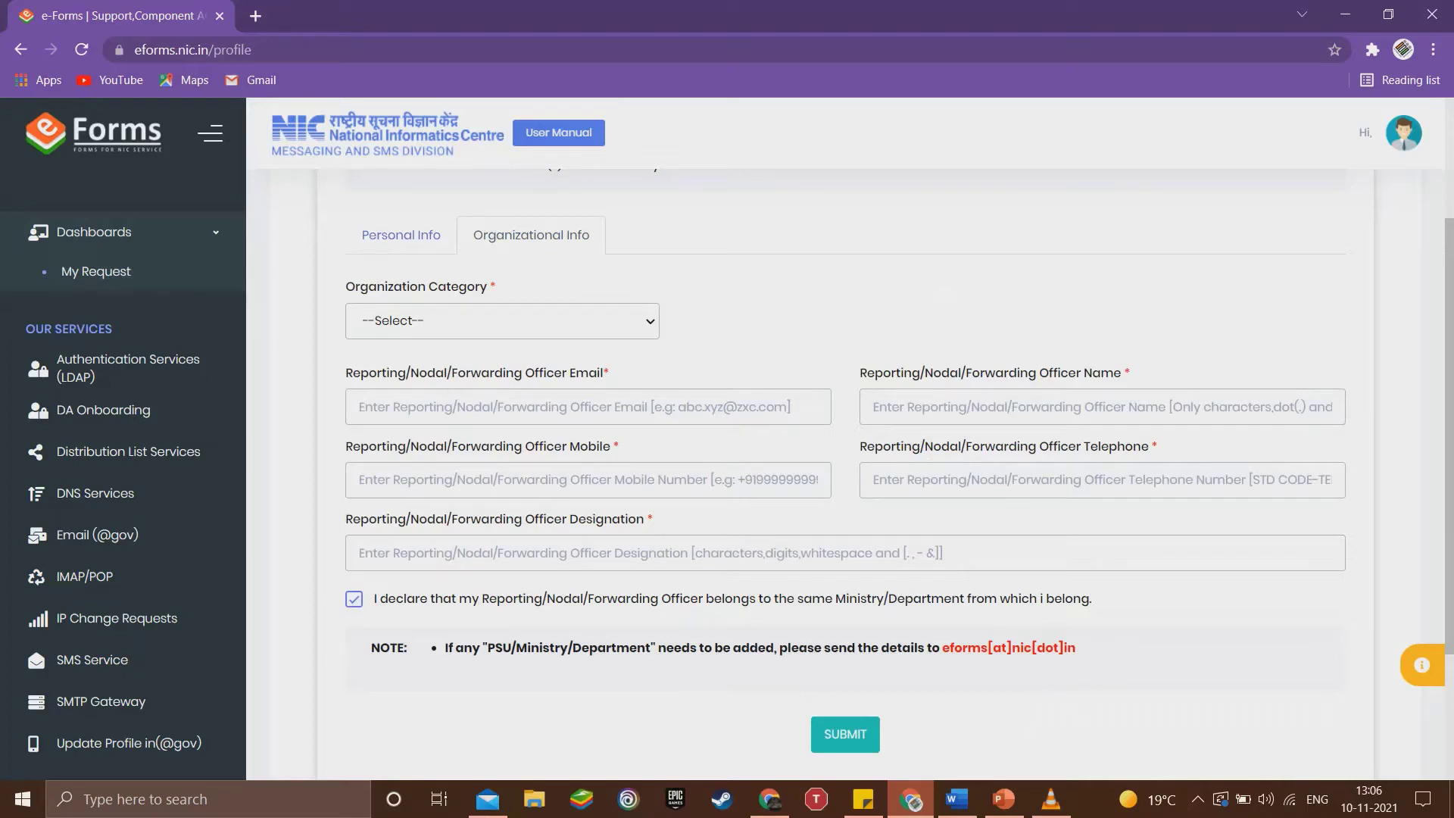
- Choose Constitutional Bodies as category and Election Commission of India(ECI) as the organization name
key("alt+Down")
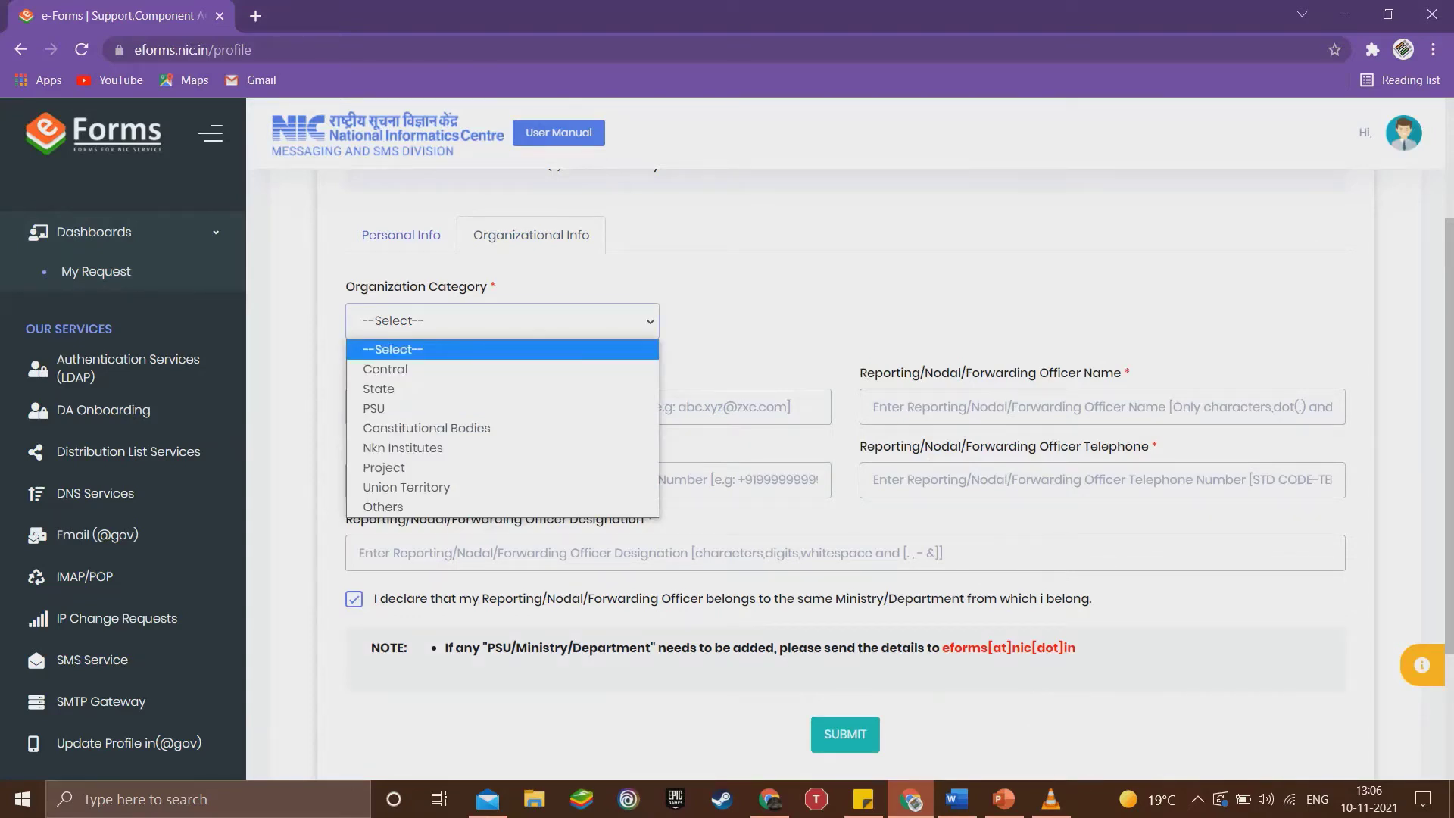
key("Down")
key("Down")
key("Down")
key("Down")
key("Return")
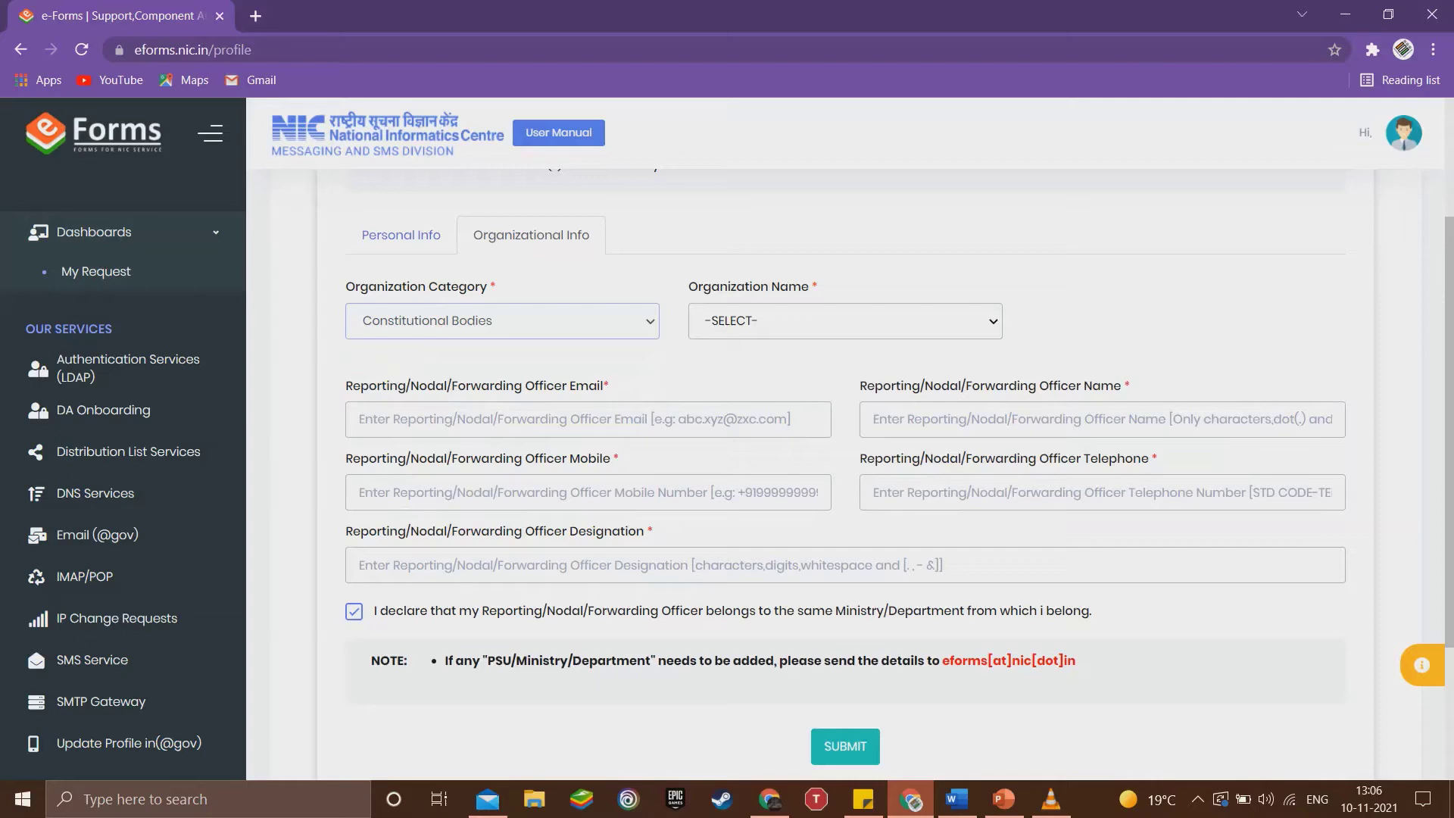
key("Tab")
key("alt+Down")
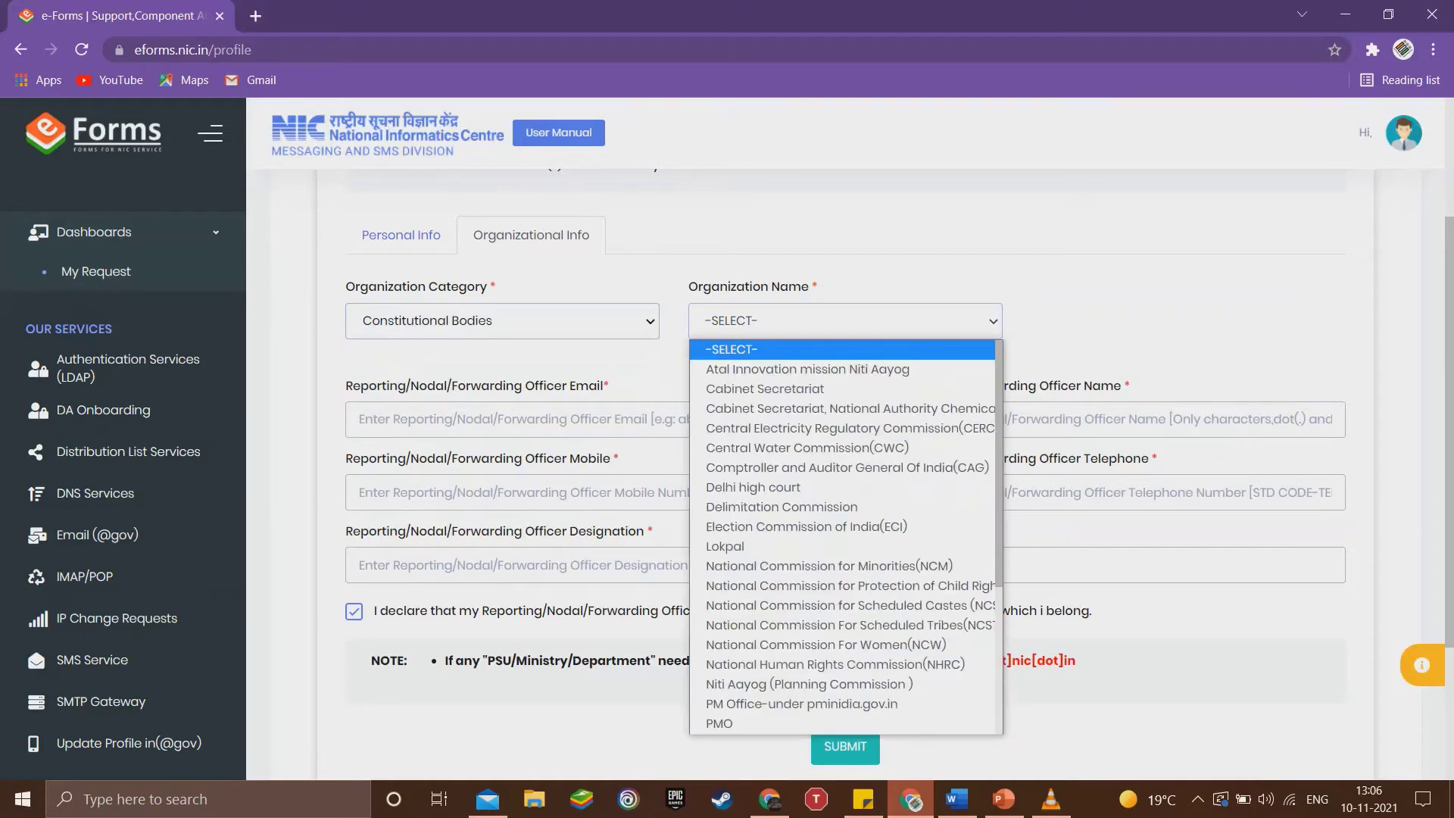
scroll(846, 537, "down", 5)
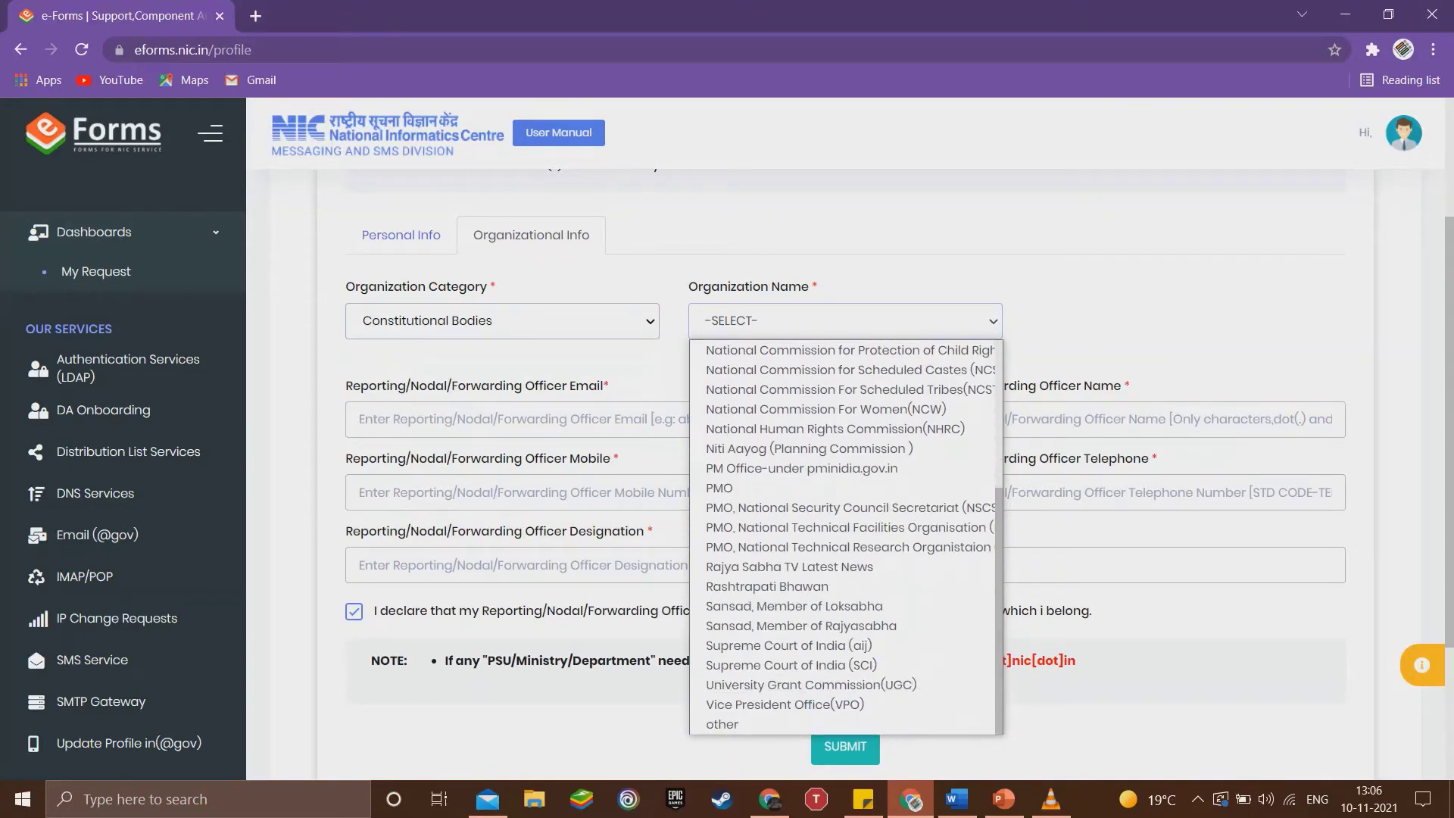
scroll(846, 537, "up", 4)
scroll(845, 526, "up", 2)
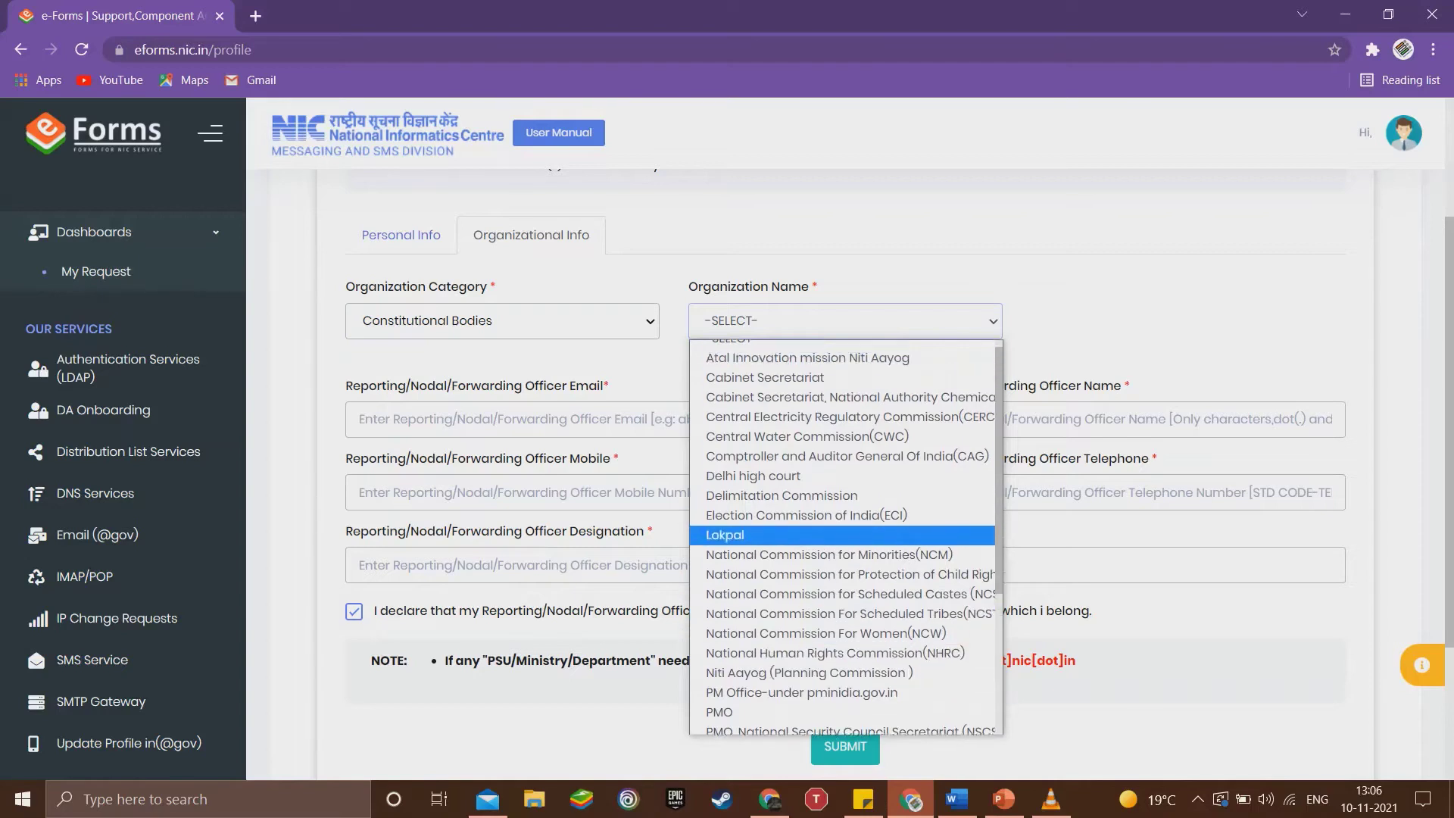
key("Return")
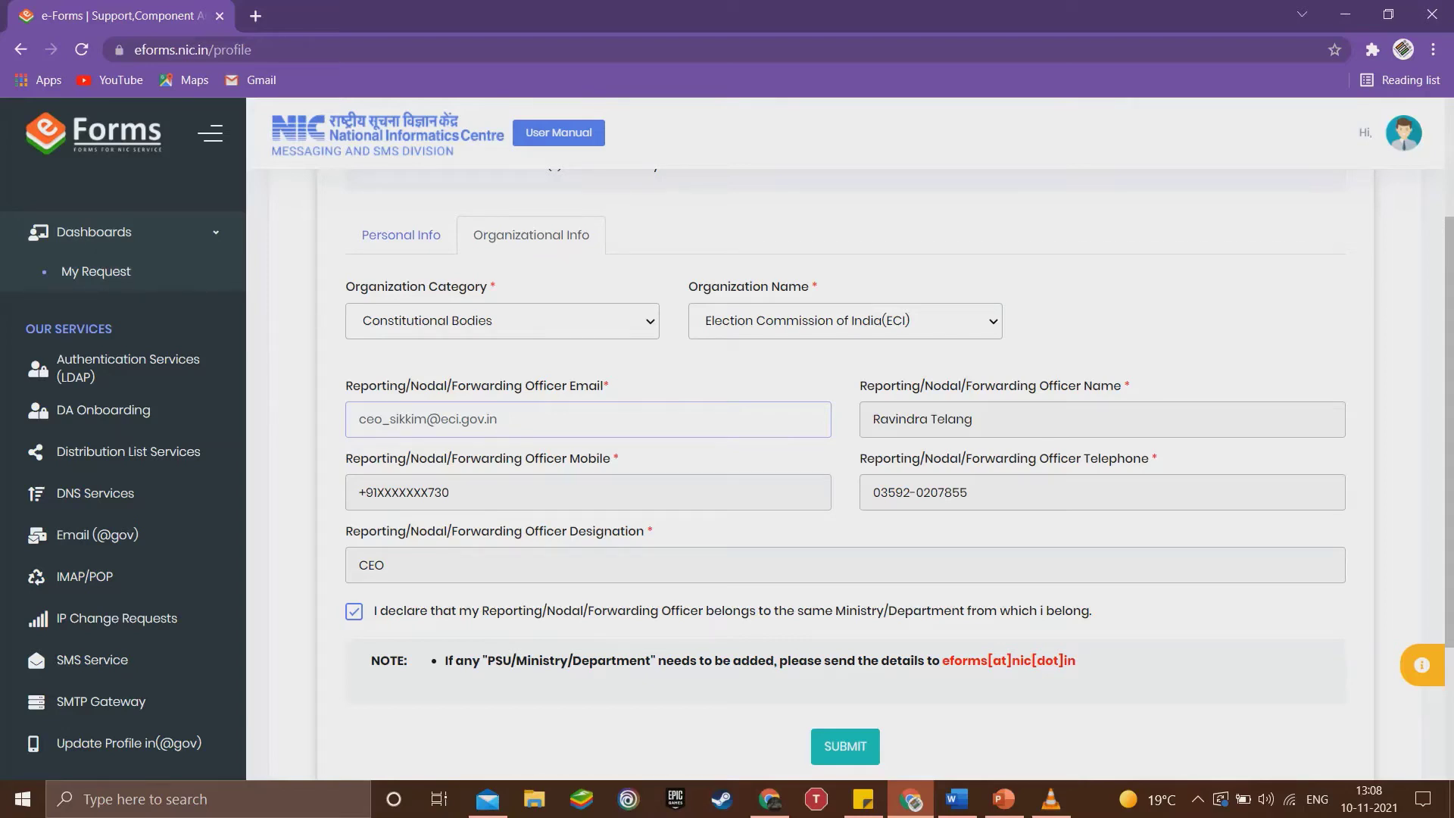
scroll(845, 491, "down", 1)
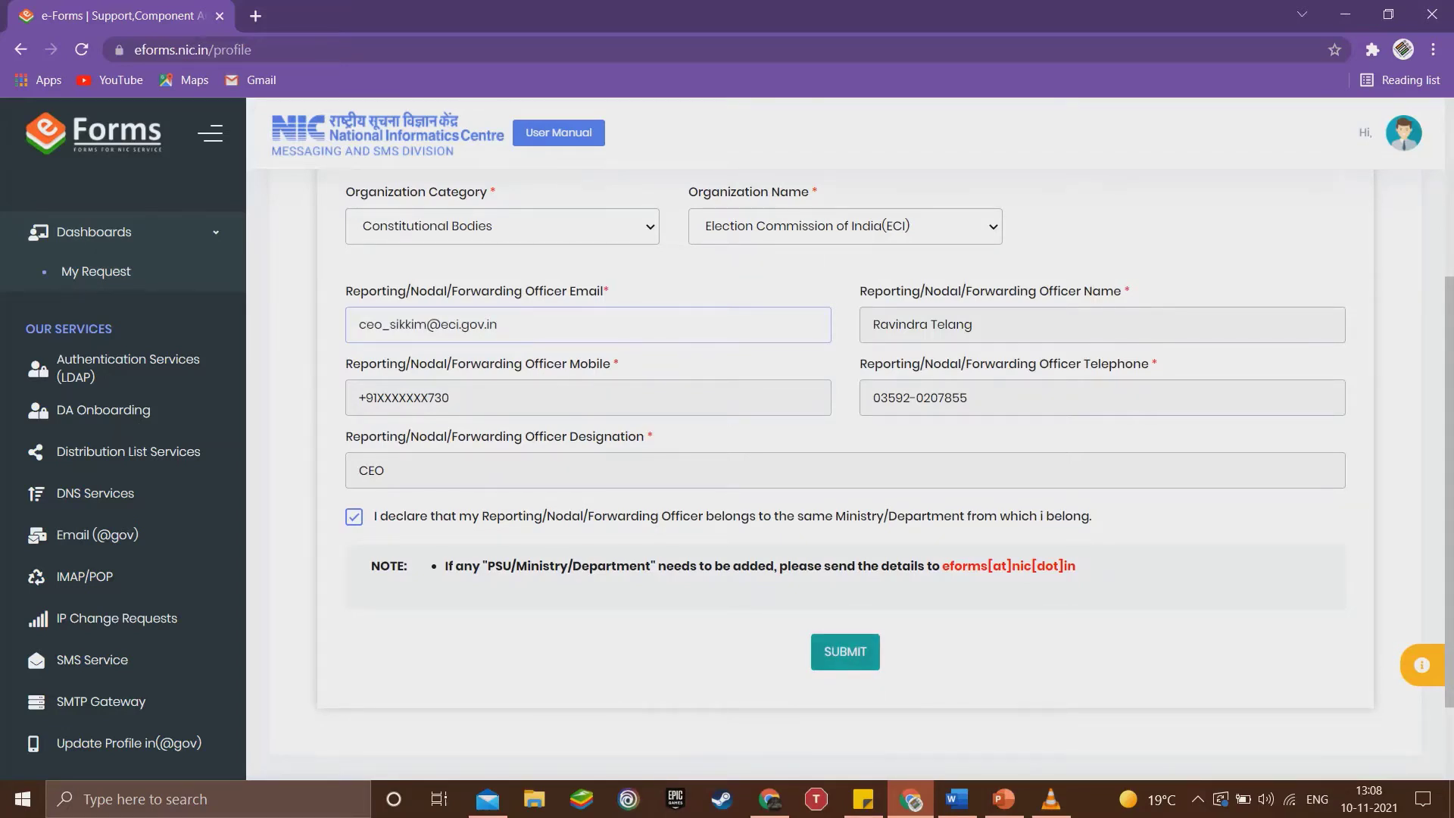
- Submit the profile details and verify them with the received one-time password
left_click(845, 651)
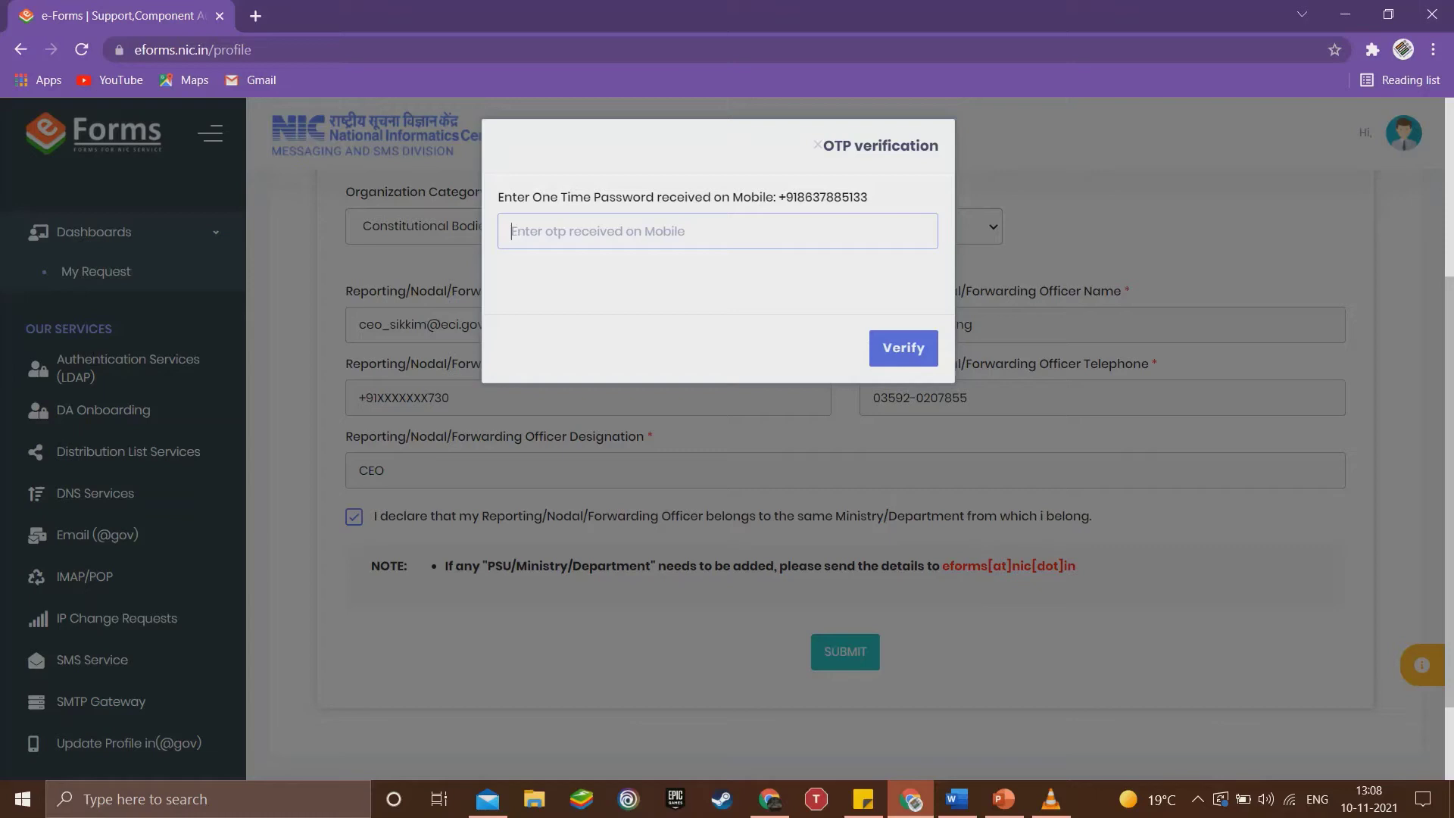
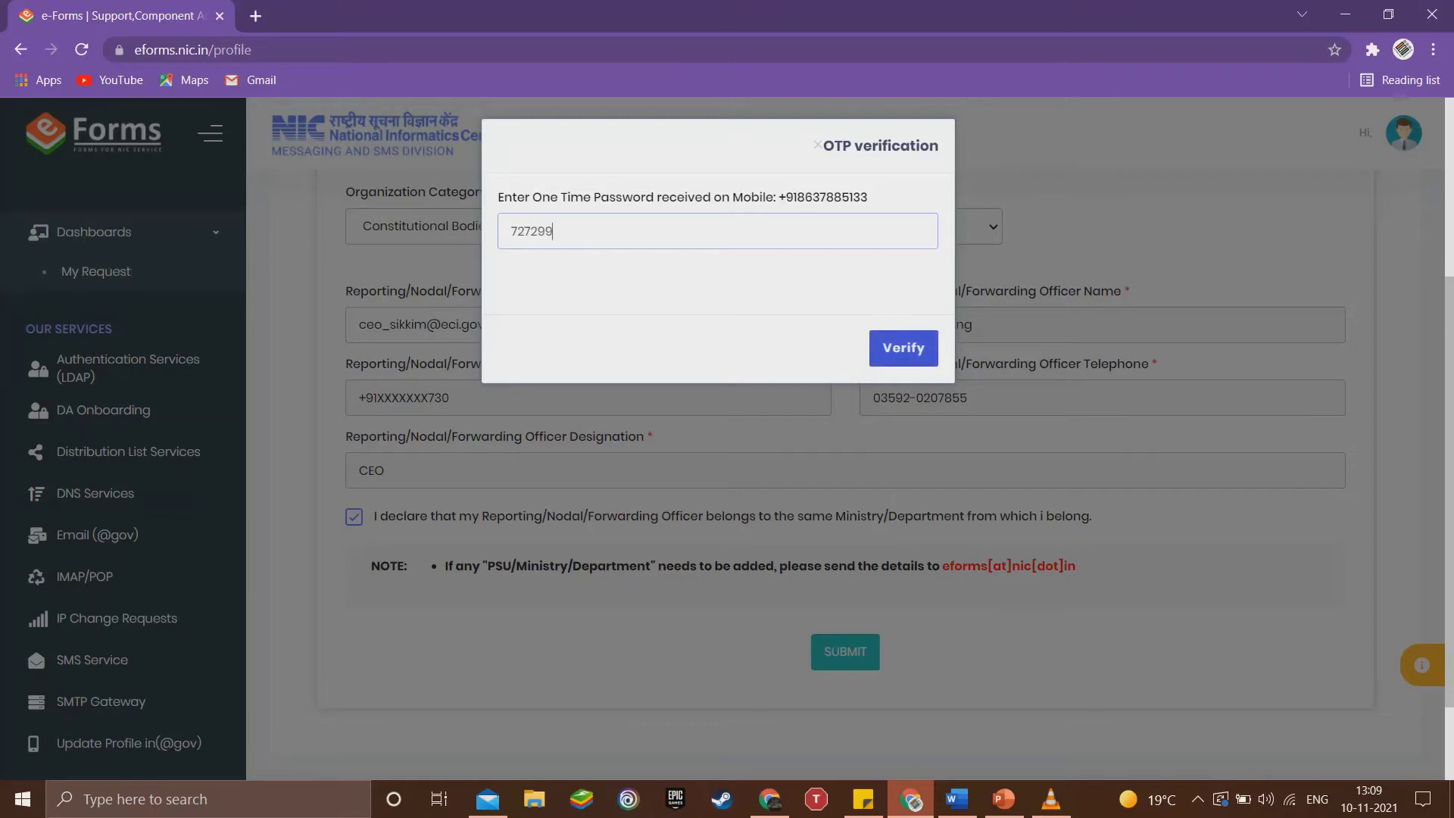
left_click(903, 347)
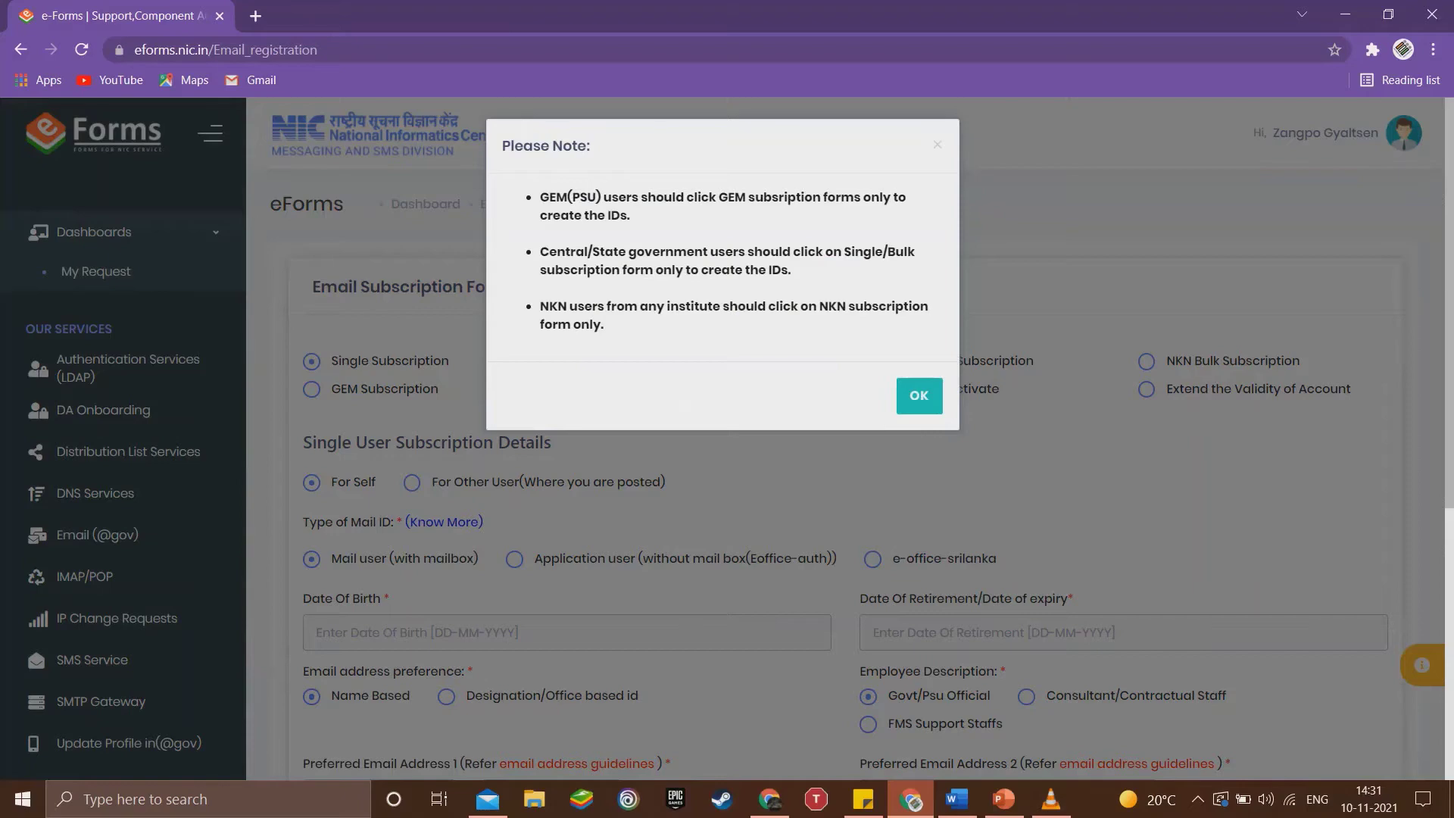
- Dismiss the Please Note guidance about which subscription form to use
left_click(918, 396)
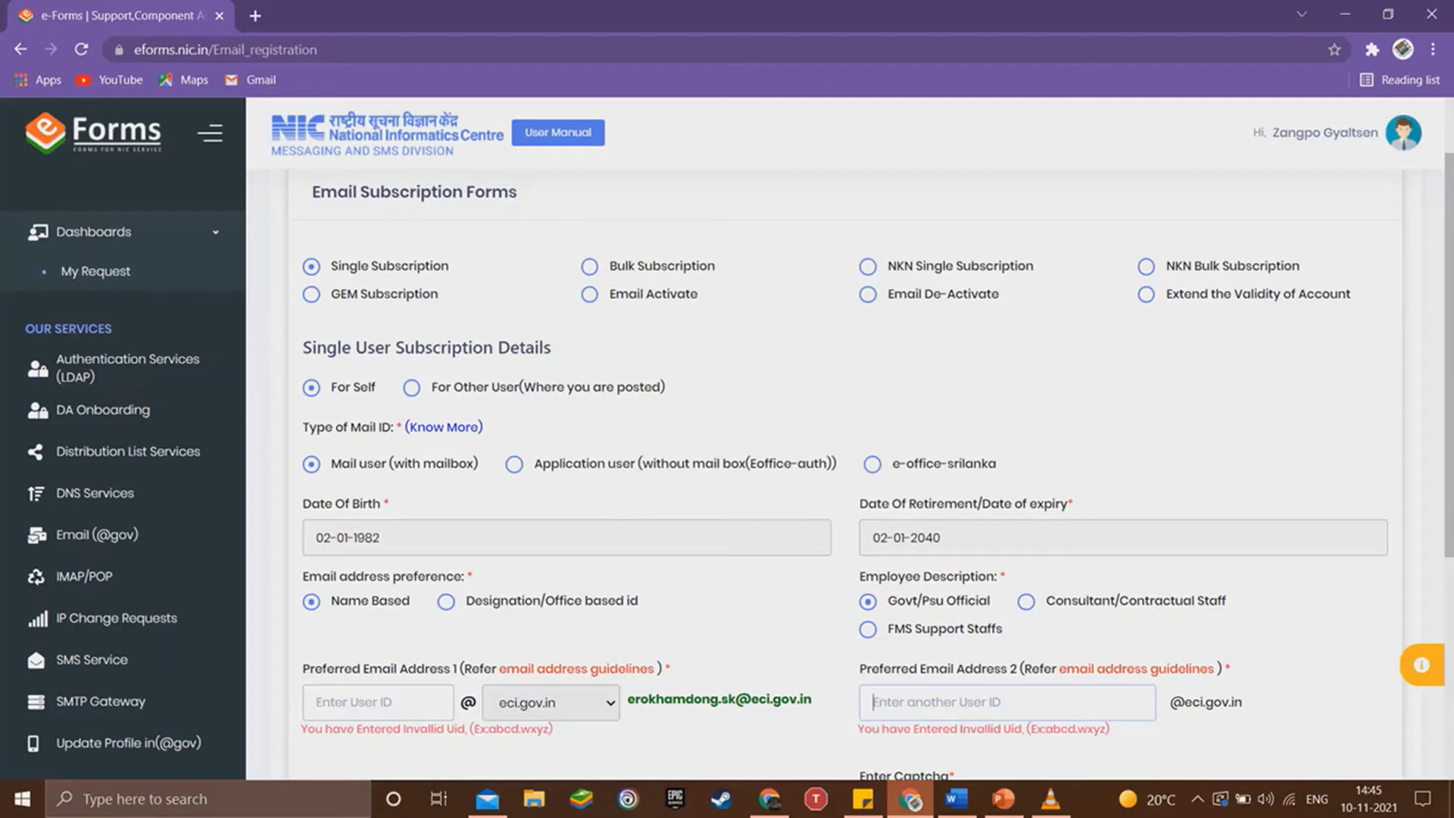
- Enter the first preferred e-mail user ID, trimming it until it validates as available
left_click(379, 702)
scroll(848, 469, "down", 1)
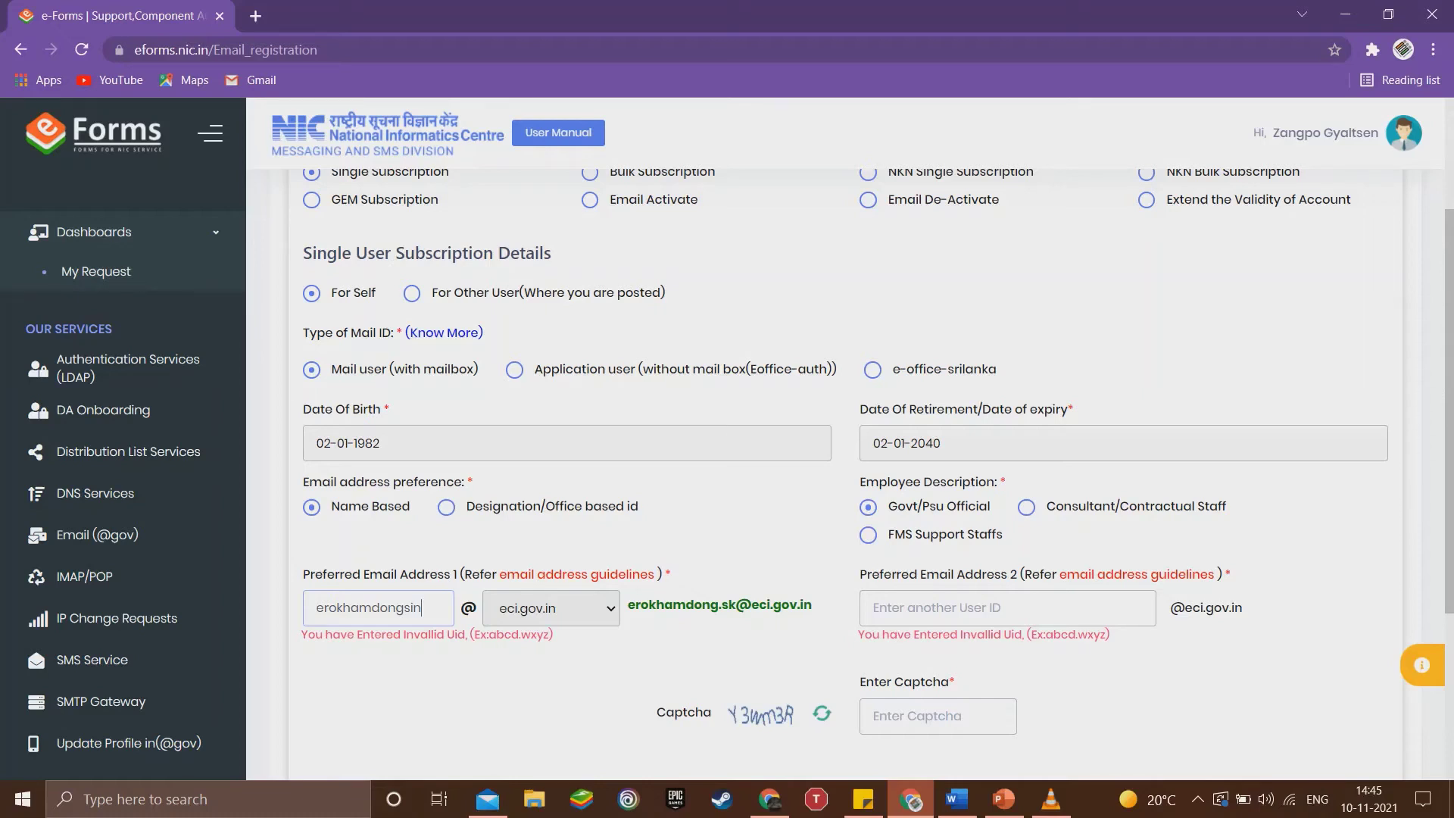
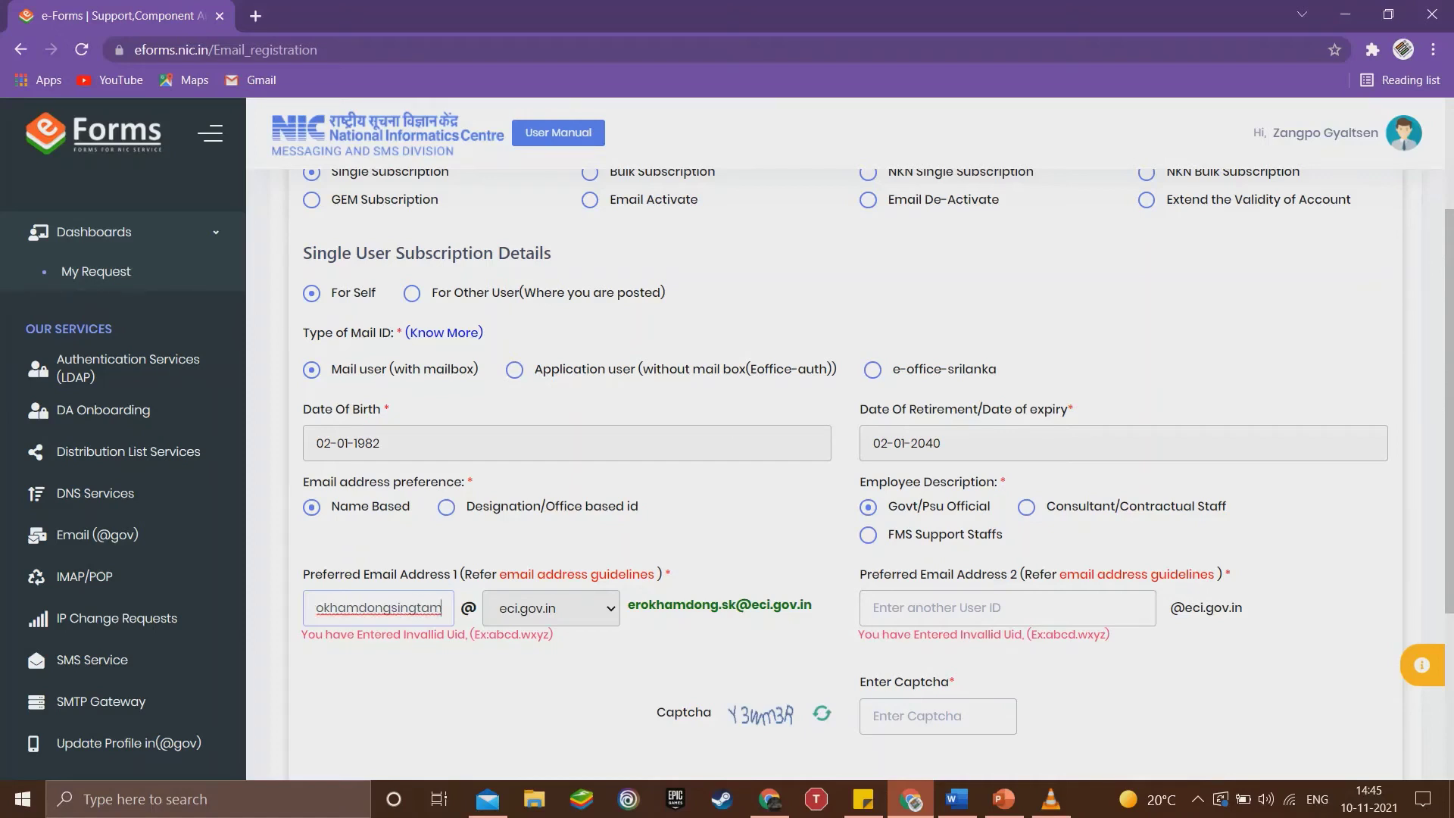
key("Tab")
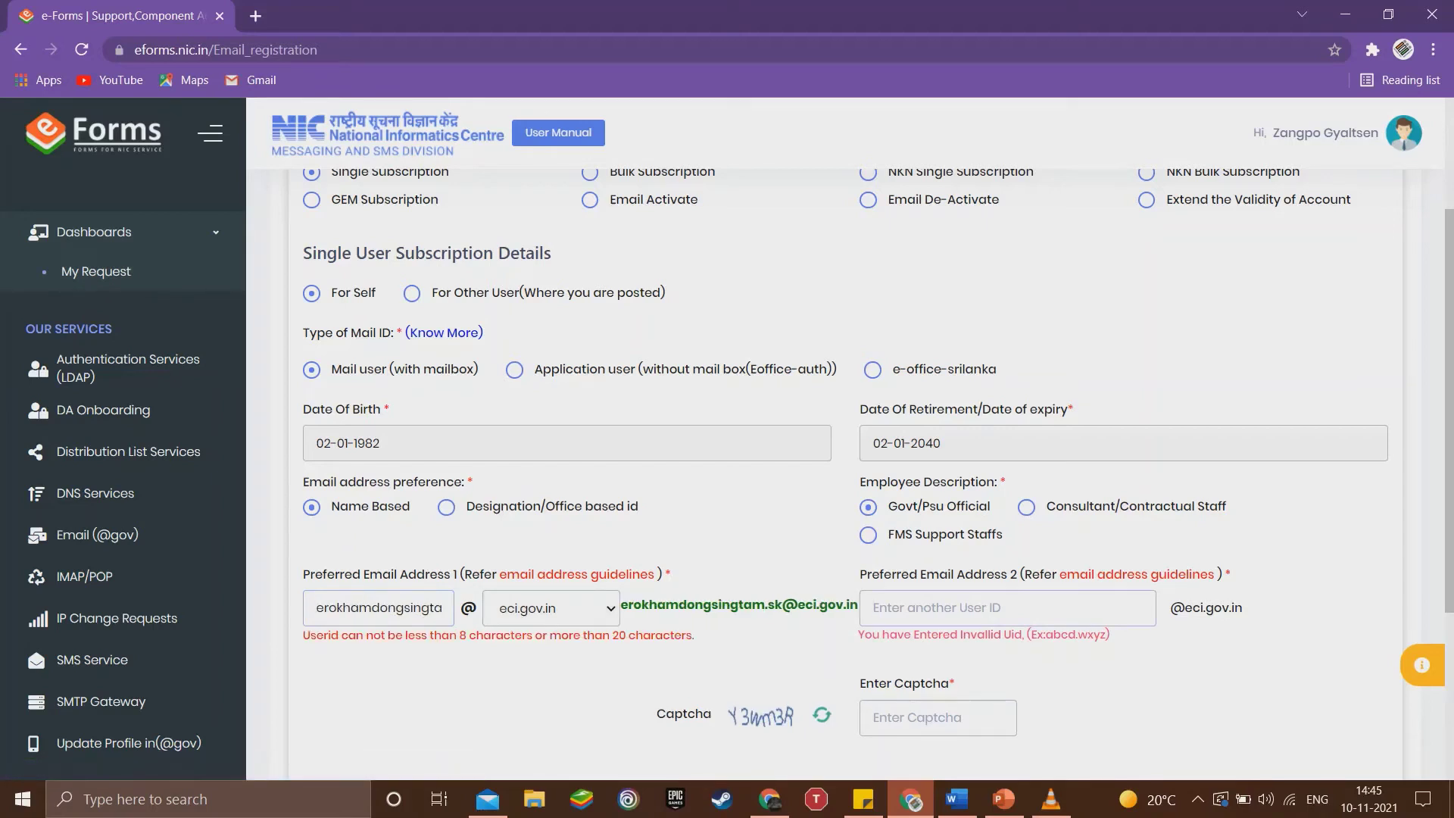
left_click(431, 607)
key("Delete")
key("Delete")
key("Delete")
key("Delete")
key("Delete")
key("Delete")
key("Delete")
key("Tab")
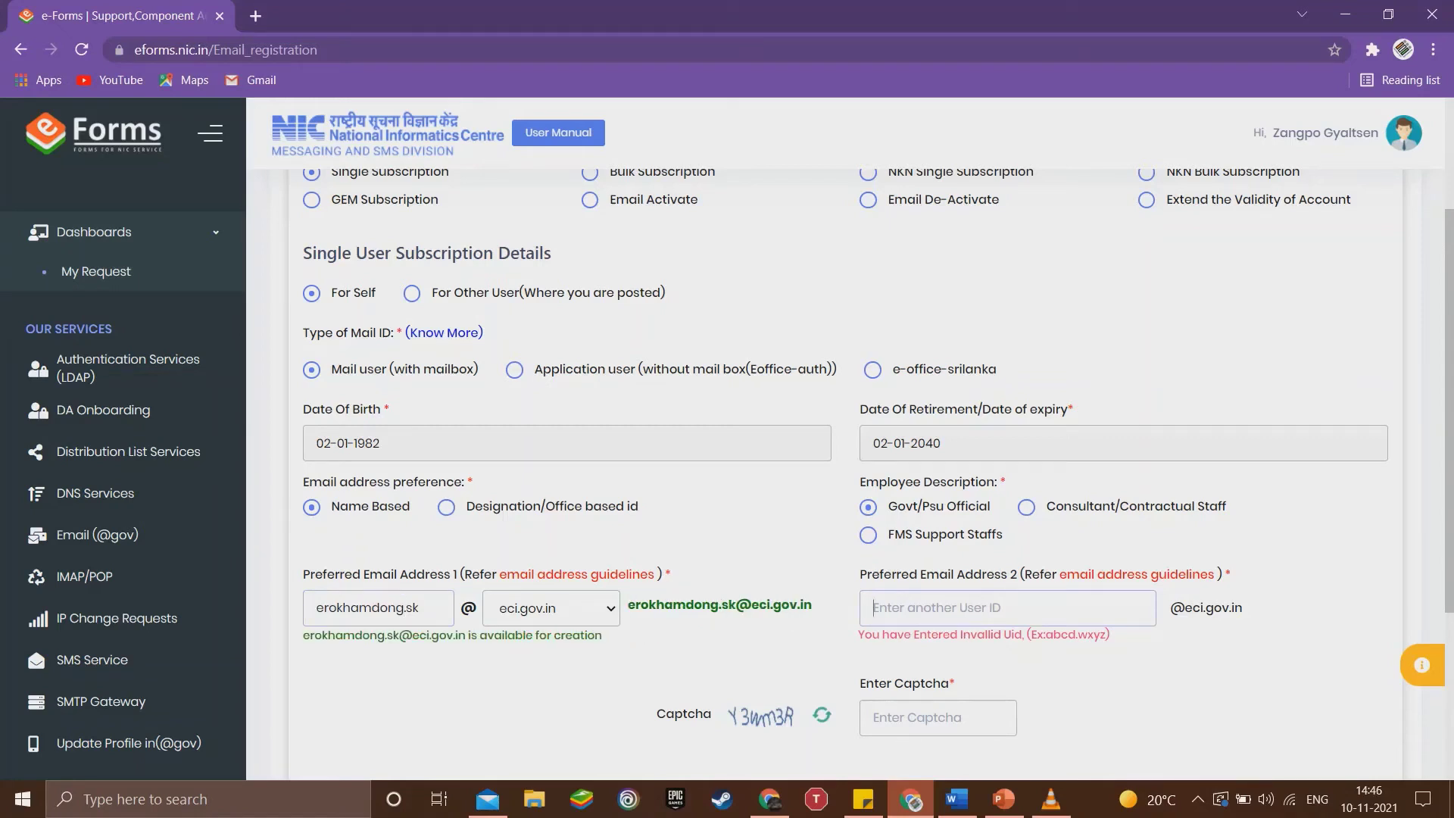
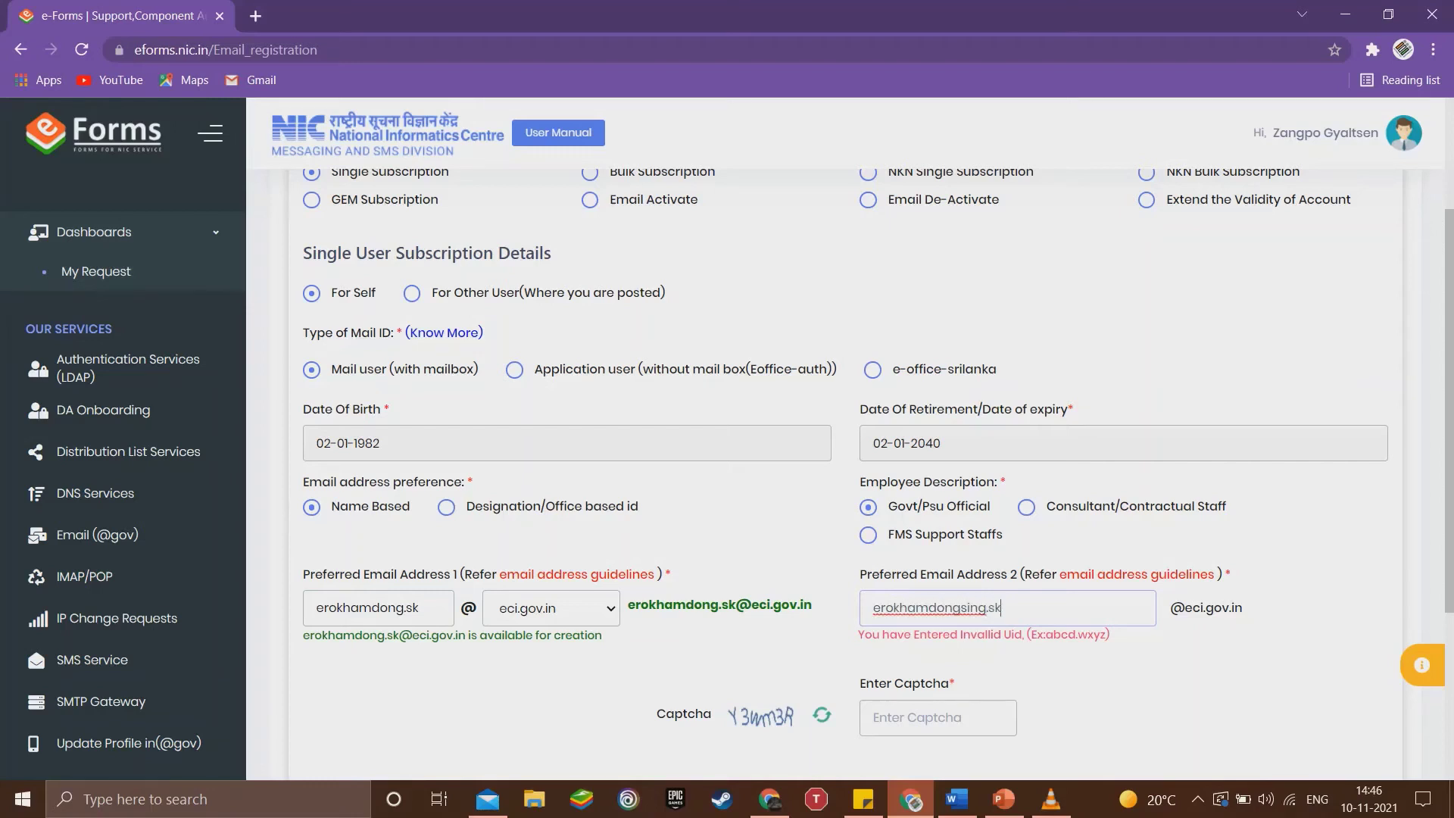
- Enter the second preferred e-mail user ID and fill in the captcha text
key("Tab")
left_click(937, 717)
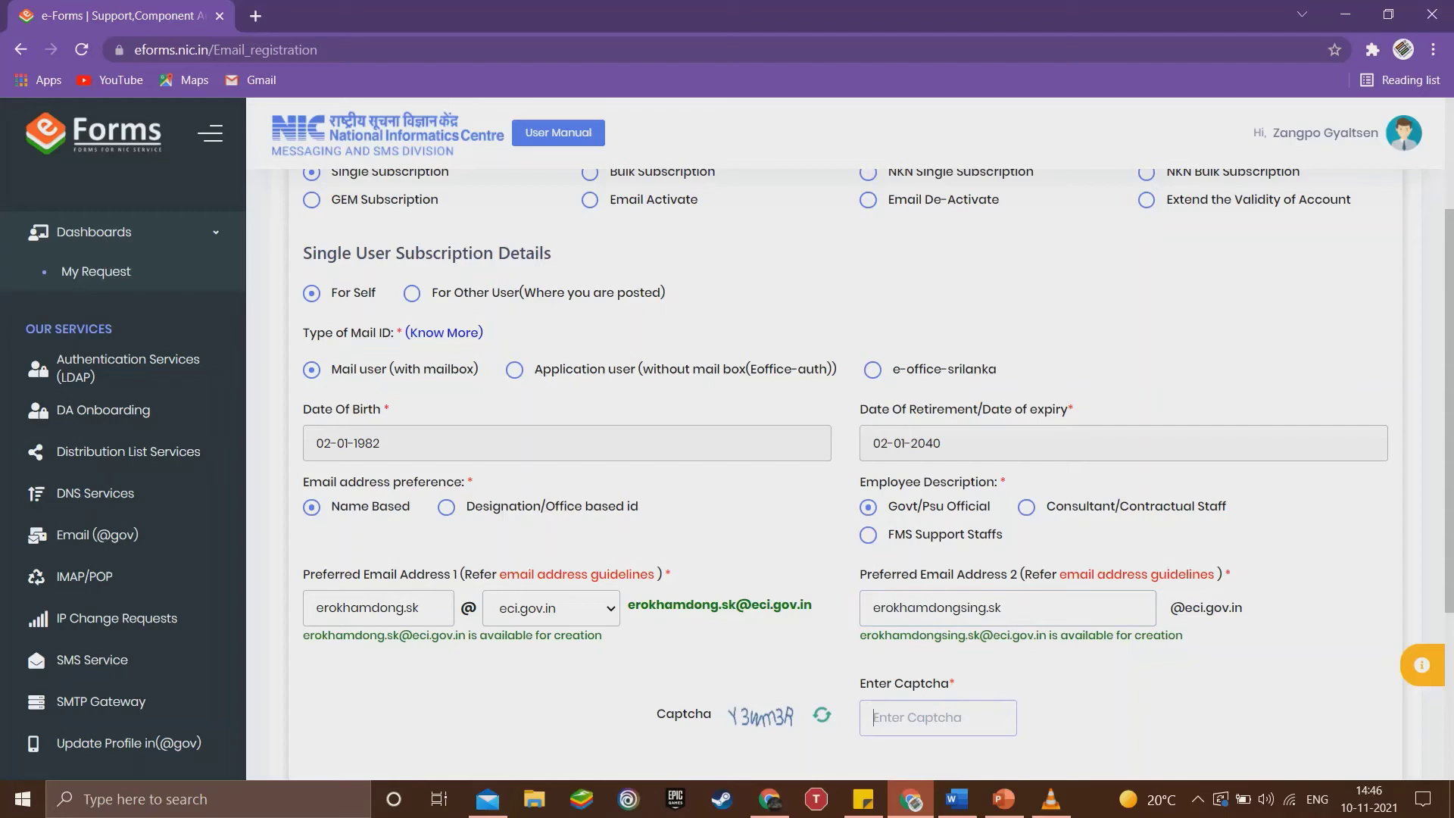
type("Y3wm3R")
- Preview the subscription form, accept the Terms and Conditions, and submit the request
scroll(878, 474, "down", 1)
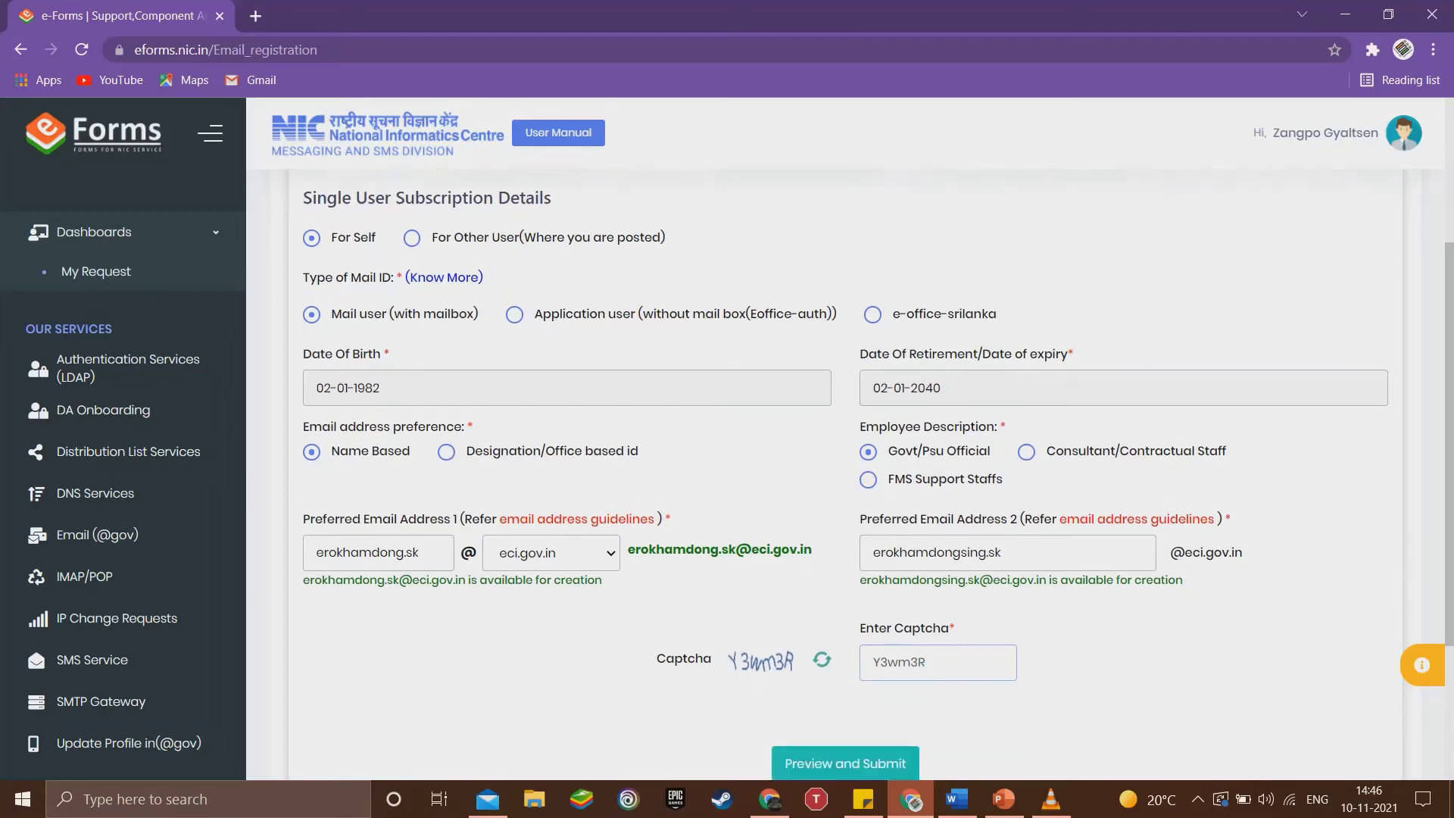
left_click(845, 723)
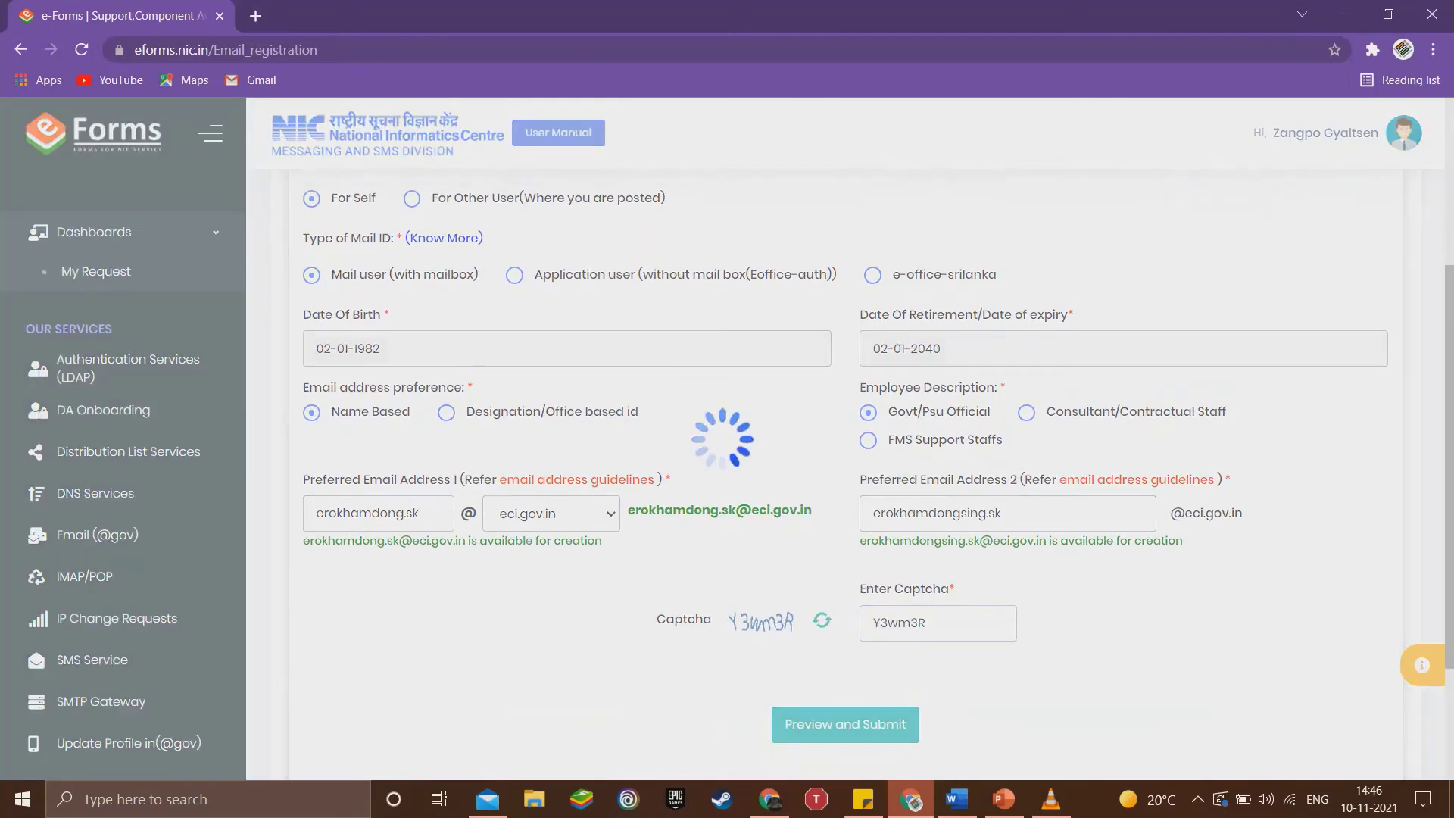
scroll(712, 439, "down", 5)
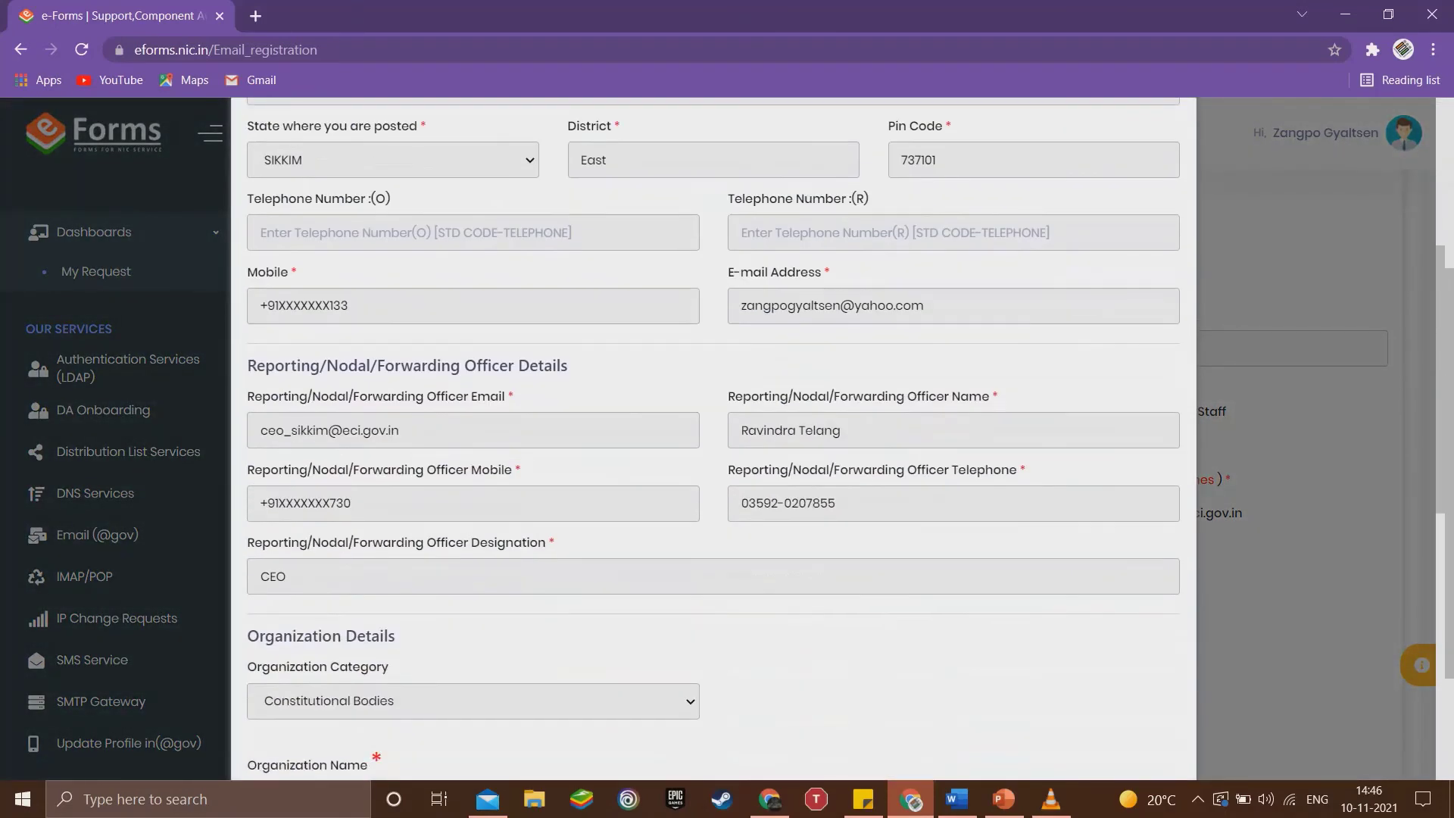
scroll(712, 439, "down", 5)
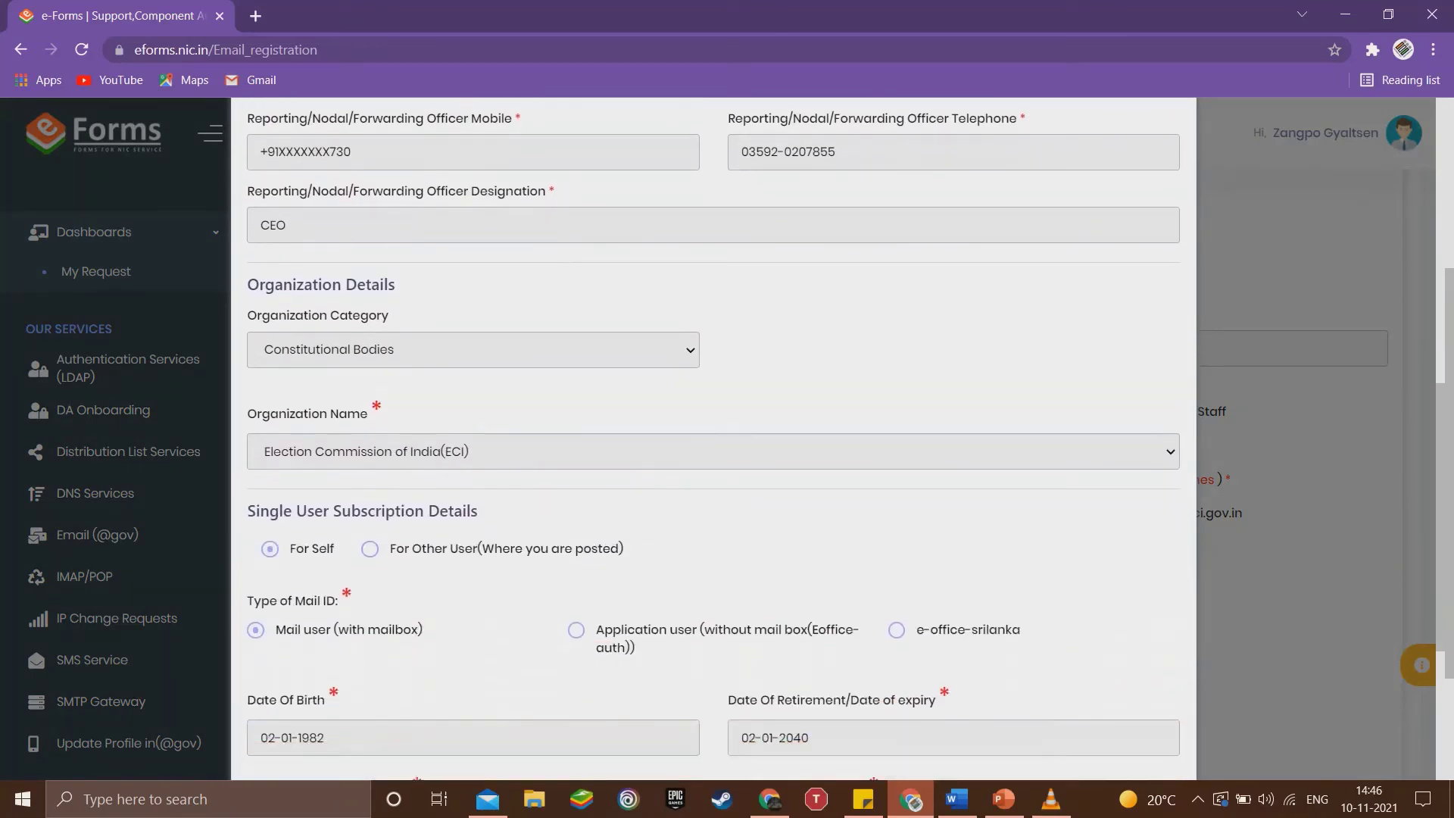
scroll(713, 439, "down", 4)
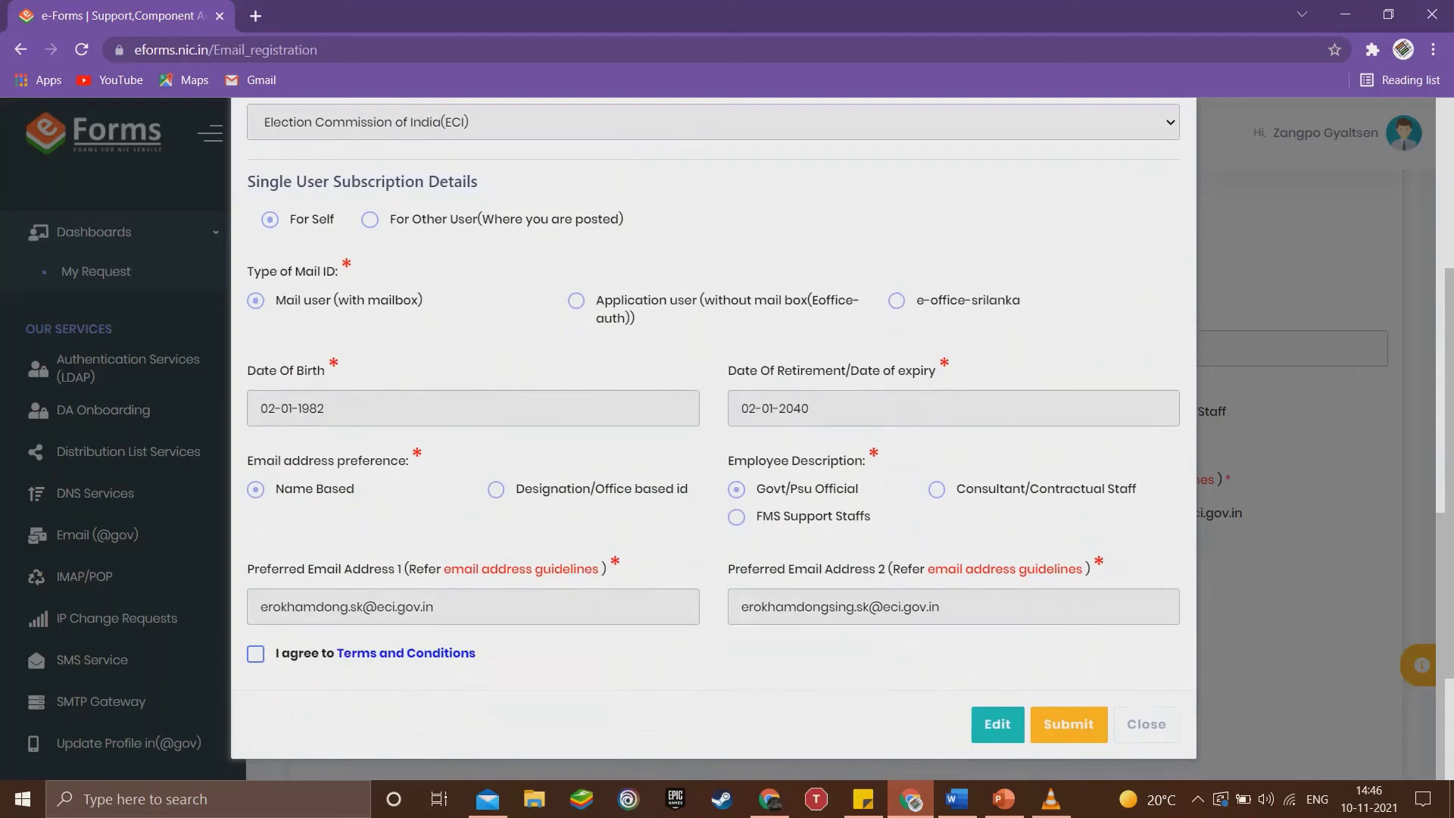
left_click(256, 653)
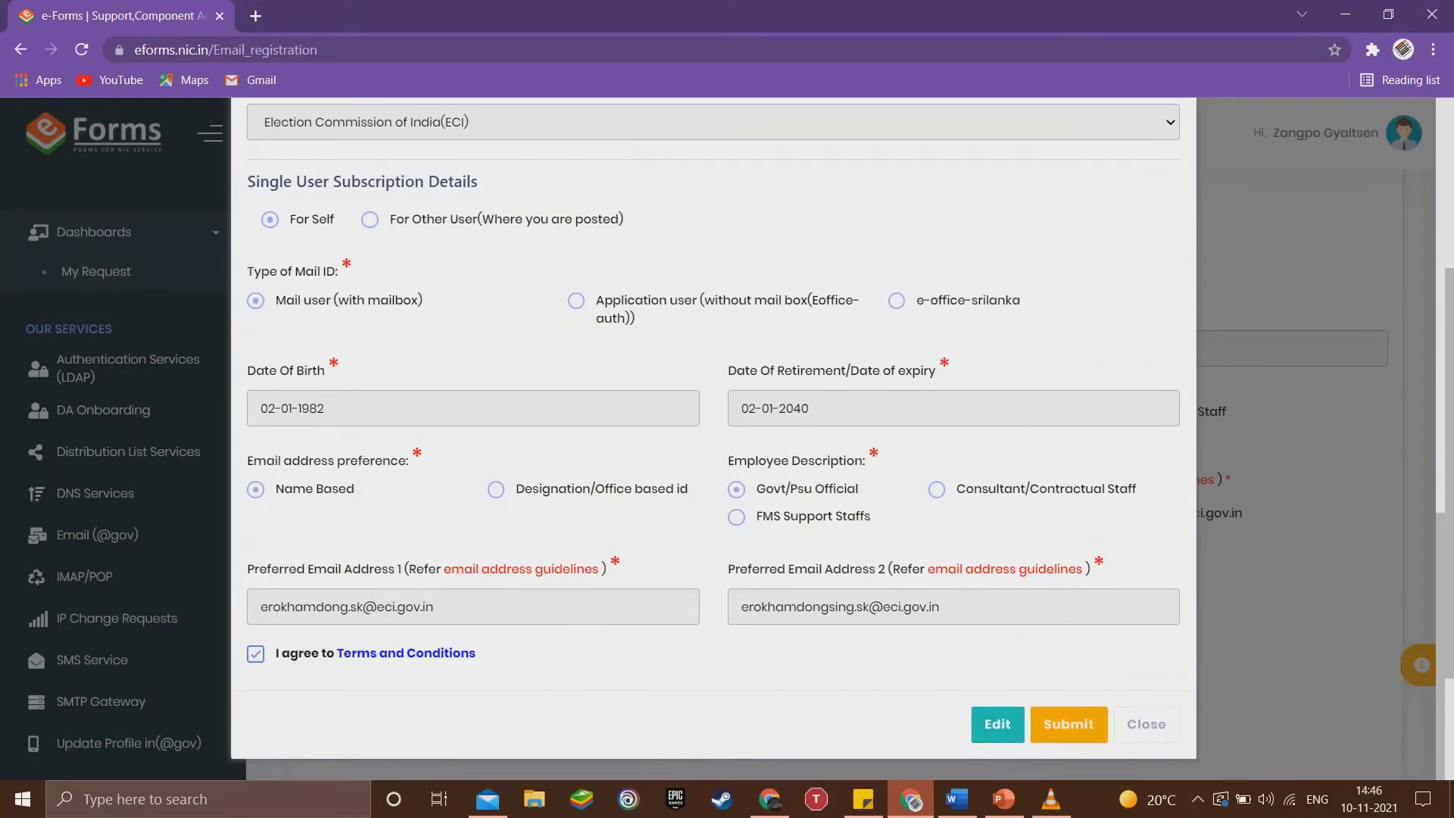
left_click(1068, 724)
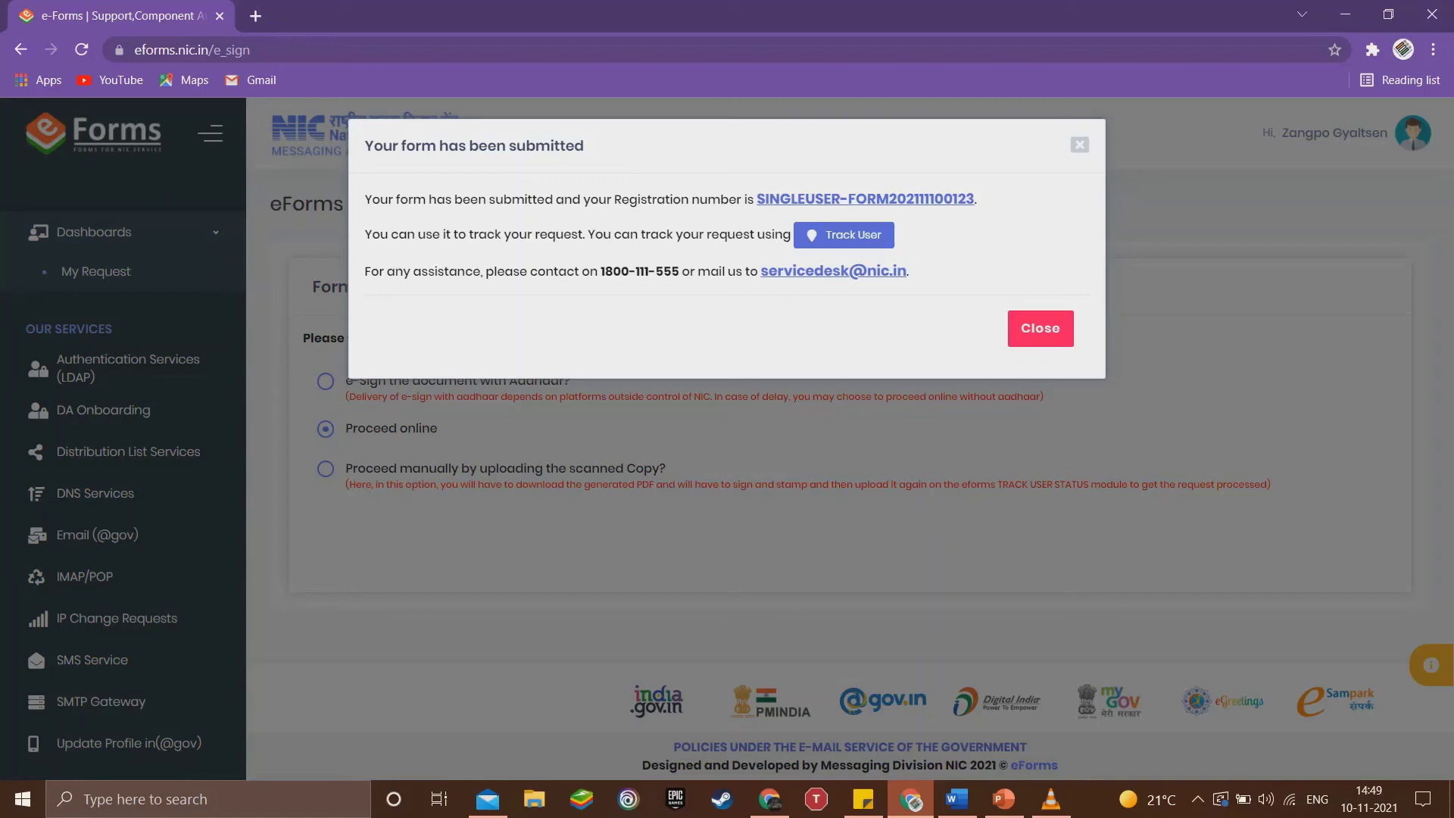
- Close the submission confirmation and show the Actions list for the pending request in My Request
left_click(844, 235)
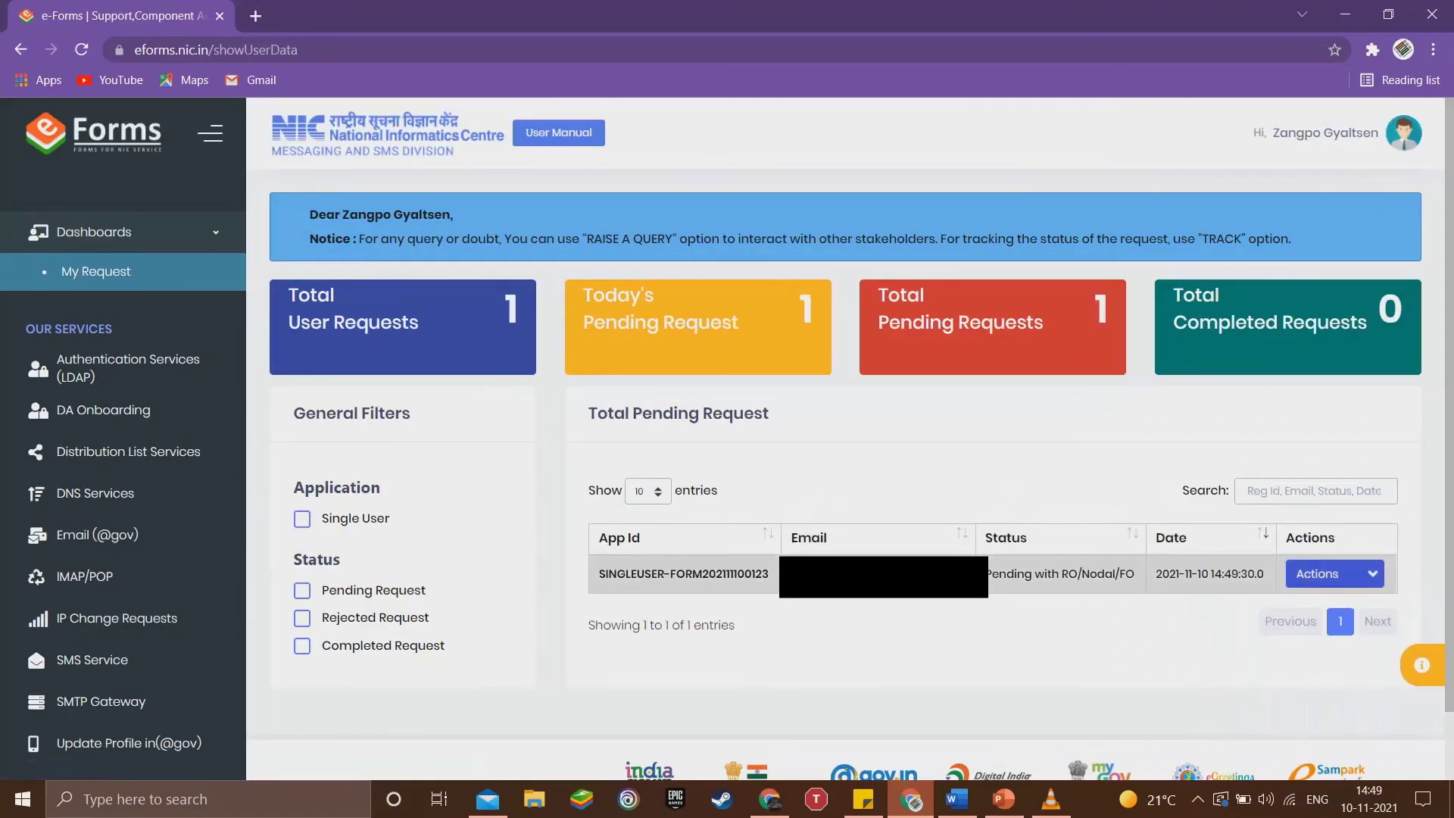
left_click(1334, 574)
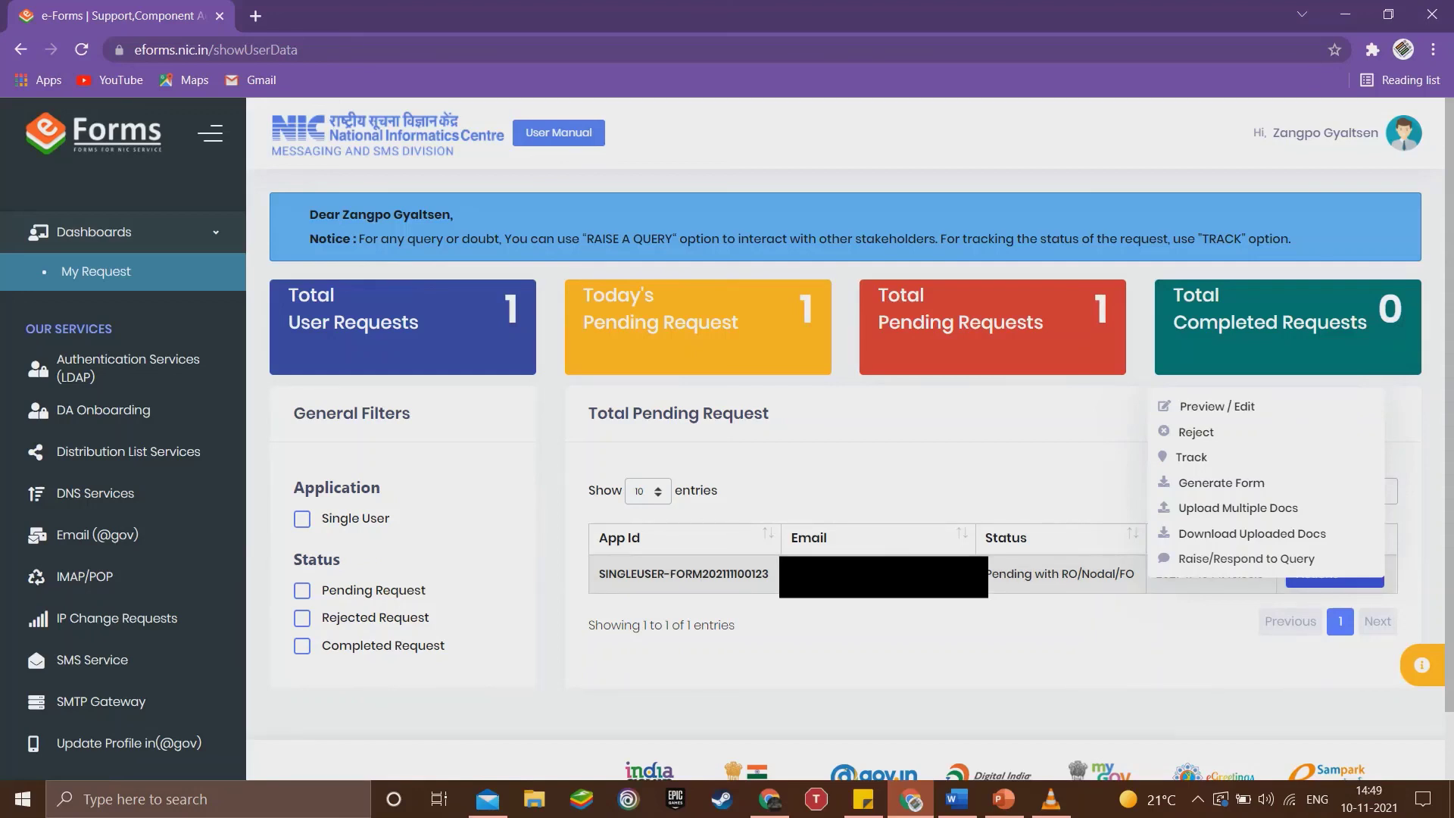
key("Escape")
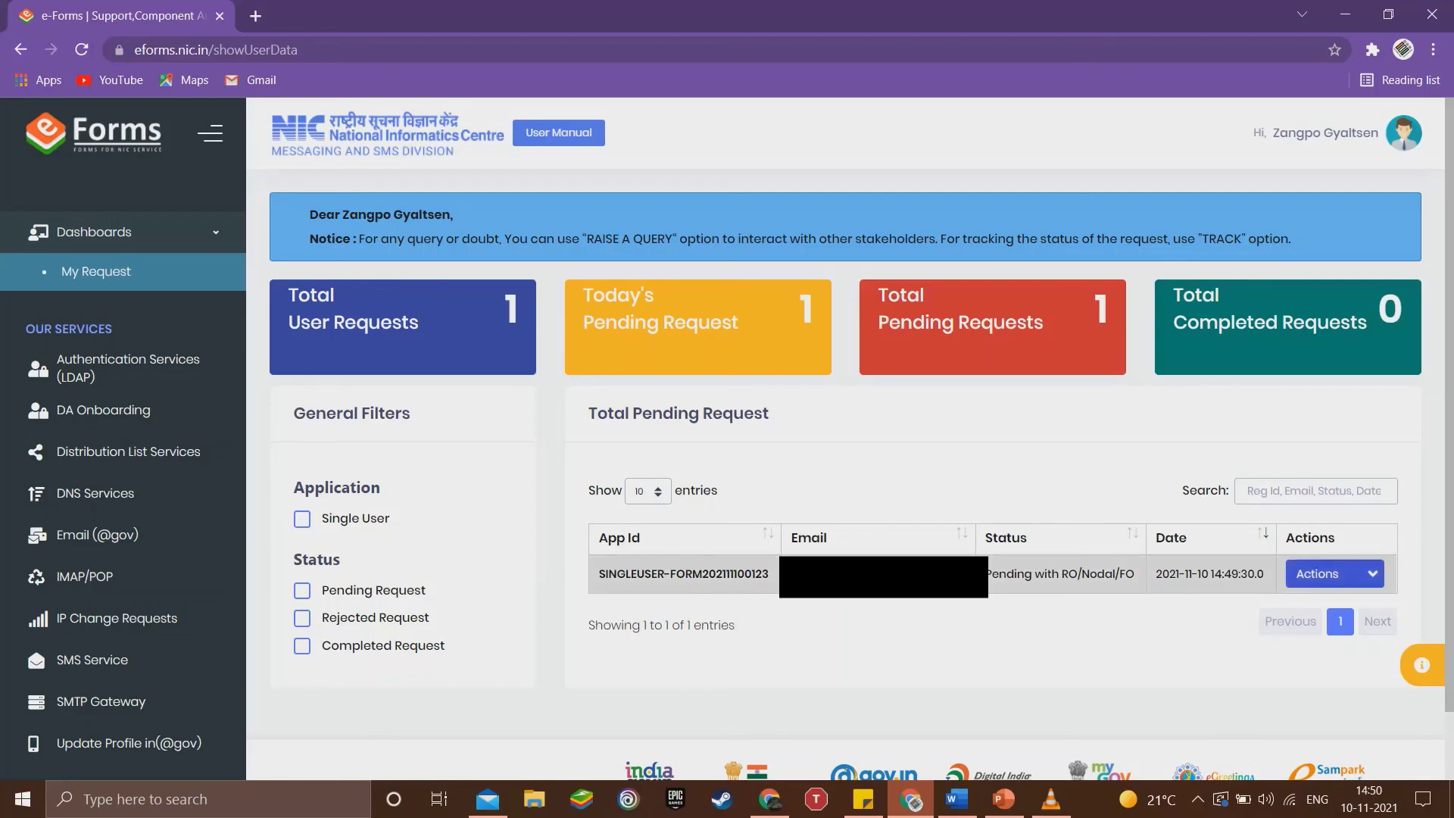
left_click(1333, 574)
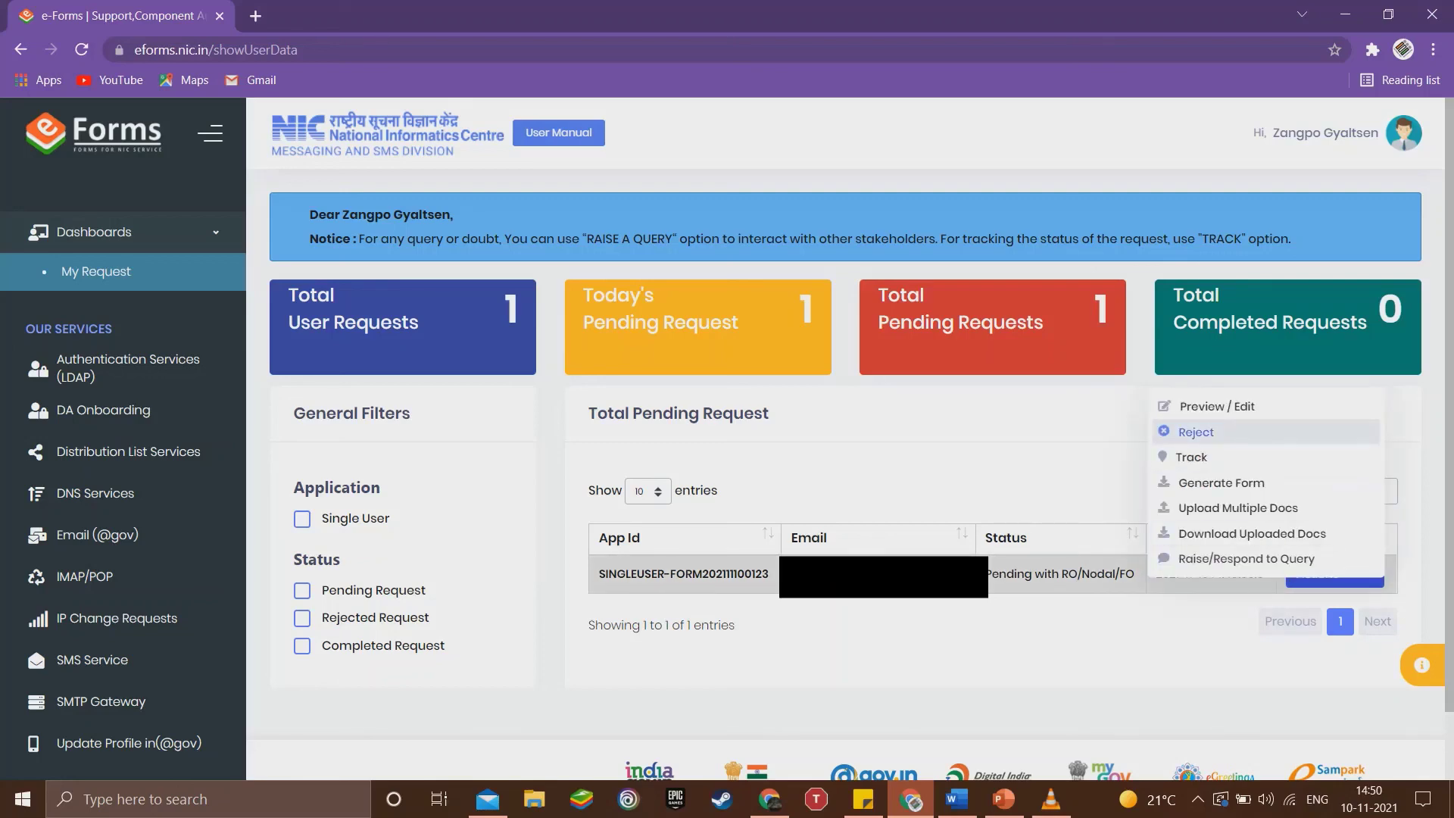